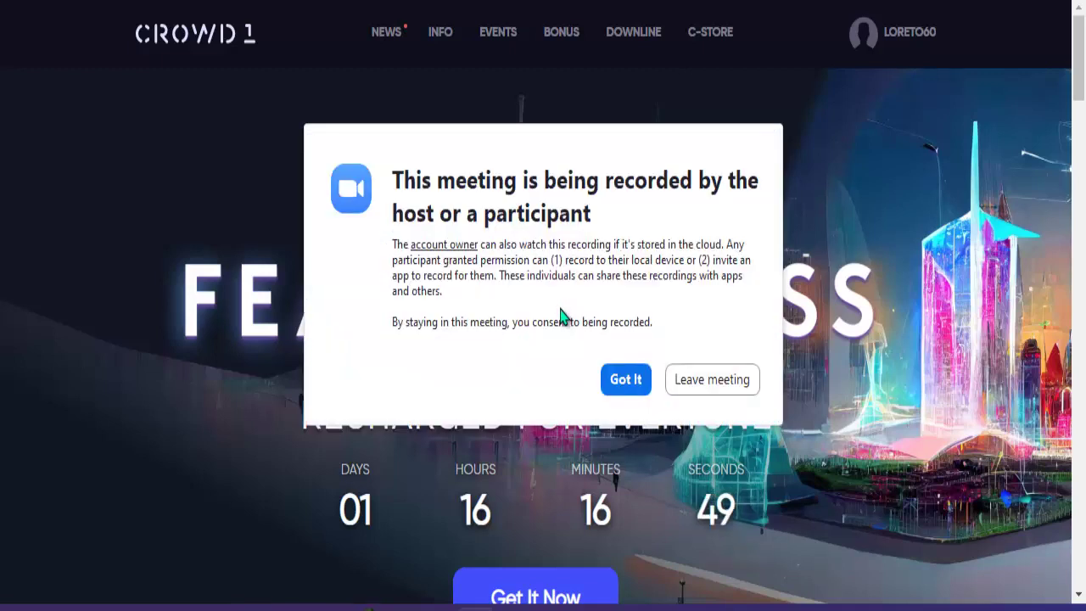
- Acknowledge the meeting recording notice and review the account balances on the Crowd1 dashboard
click(625, 379)
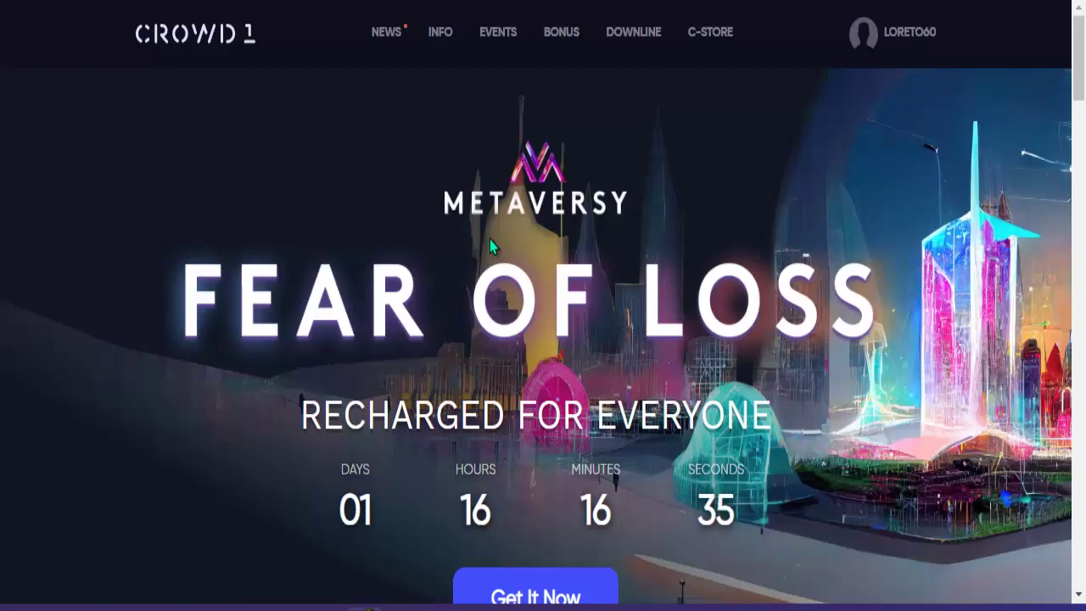
scroll(489, 240, down, 4)
scroll(490, 246, down, 9)
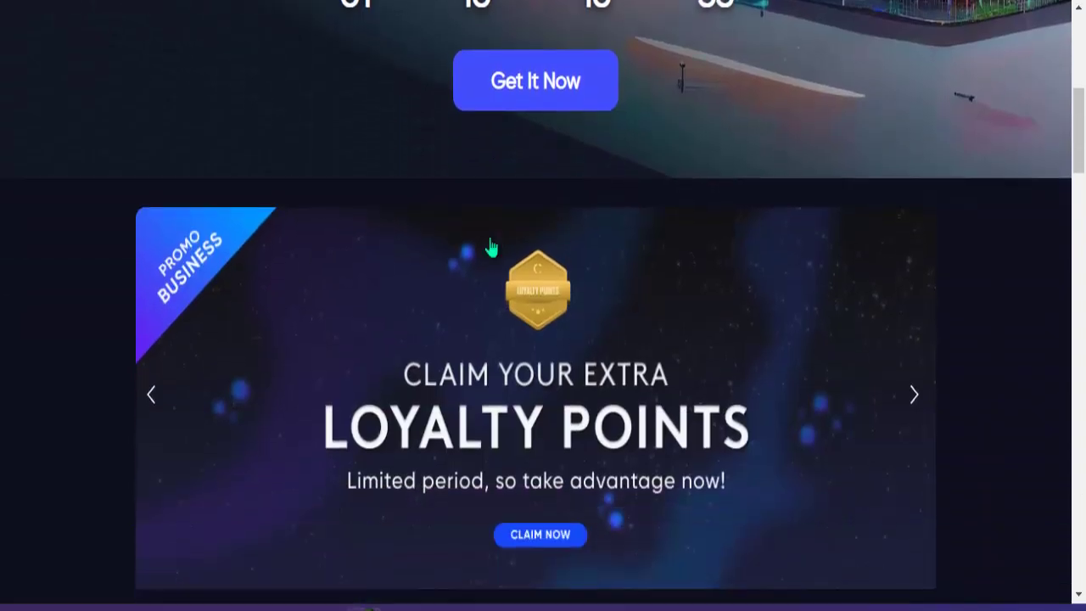
scroll(489, 245, down, 3)
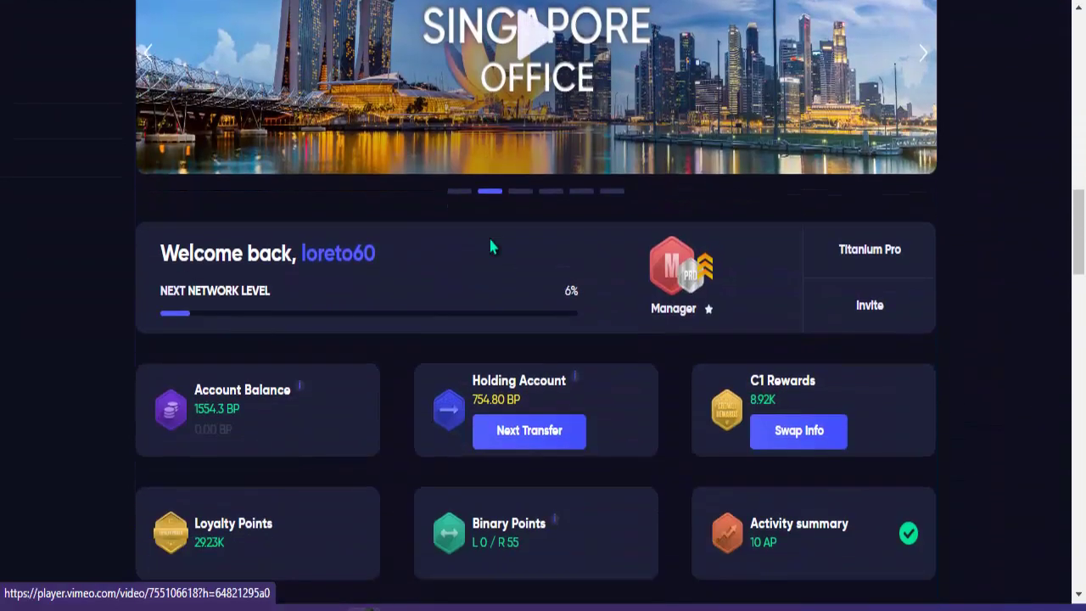
scroll(490, 244, down, 1)
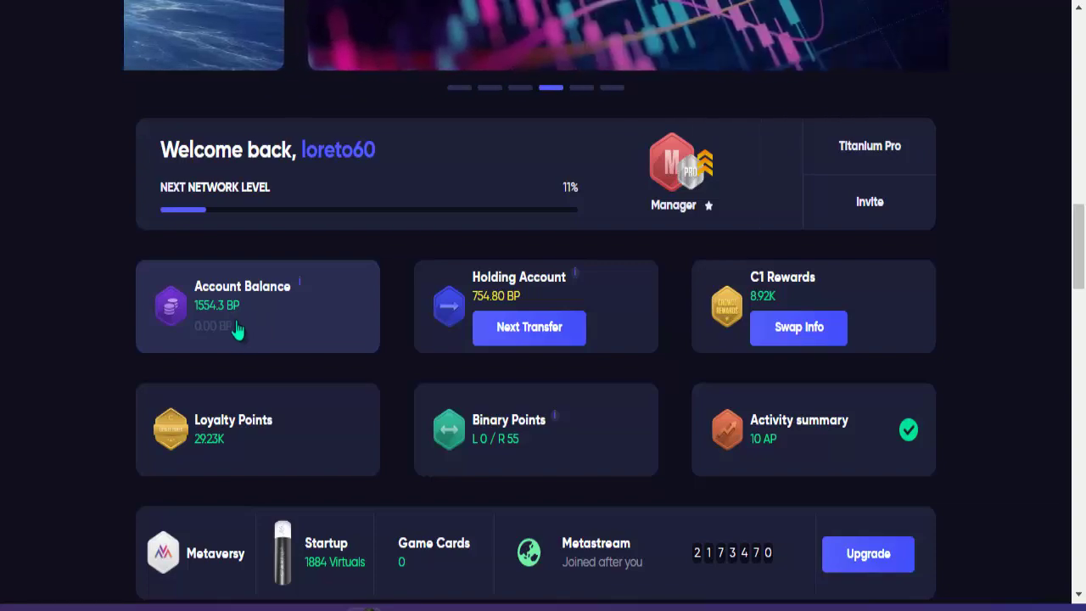
scroll(266, 330, up, 1)
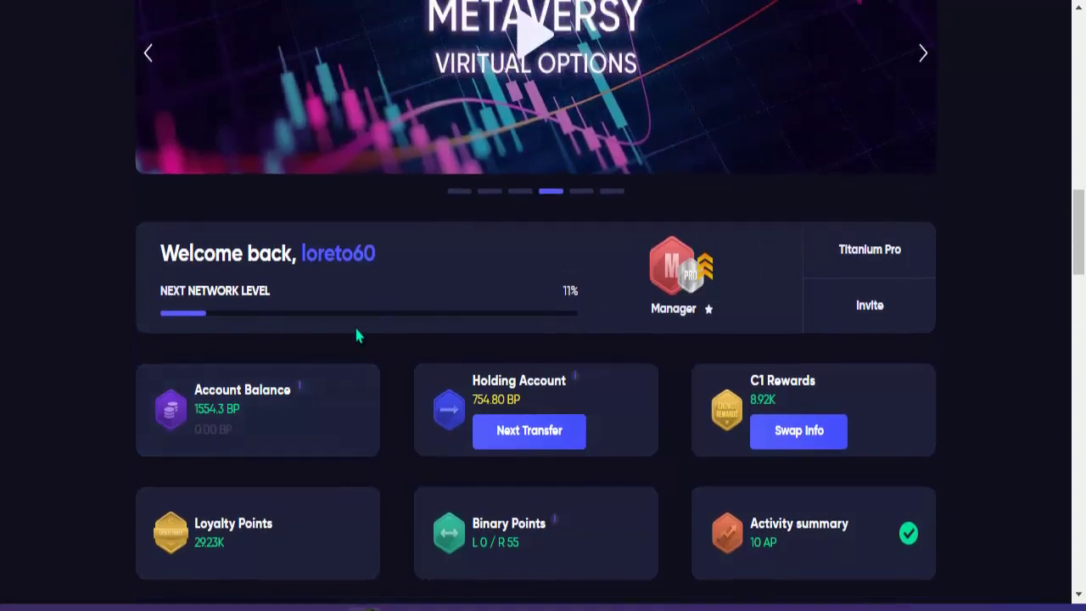
scroll(466, 308, up, 10)
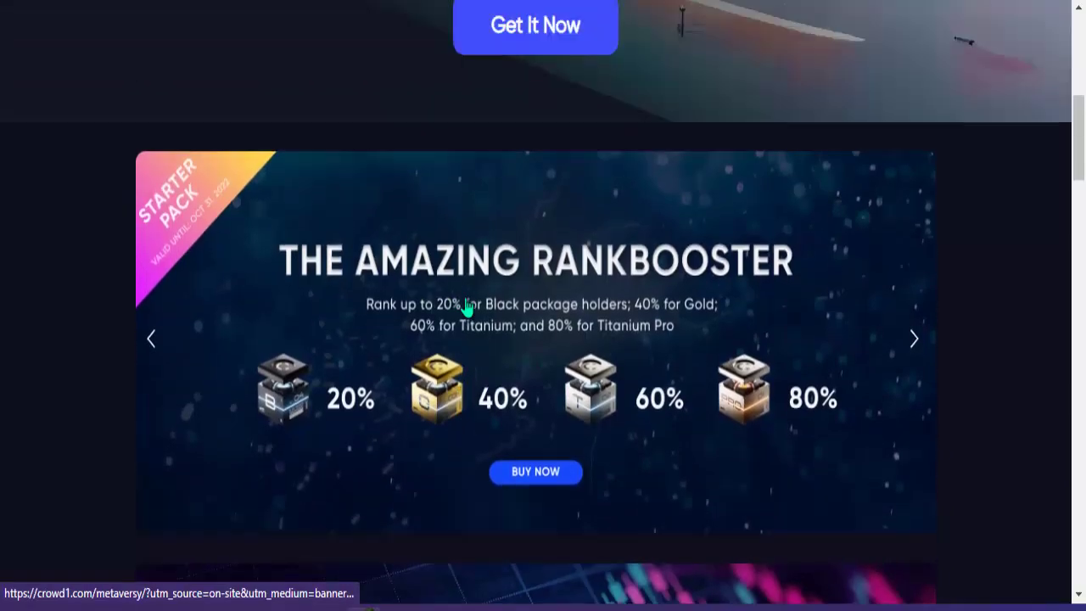
scroll(465, 301, up, 2)
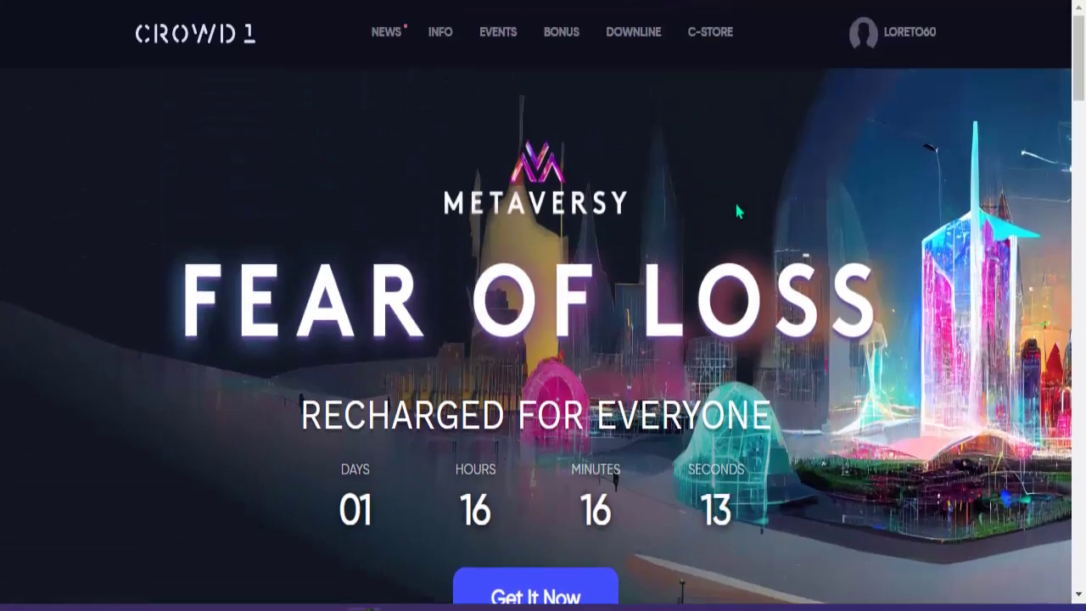
- Open the Bitcoin withdrawal page and bring its withdrawal form into view
click(903, 38)
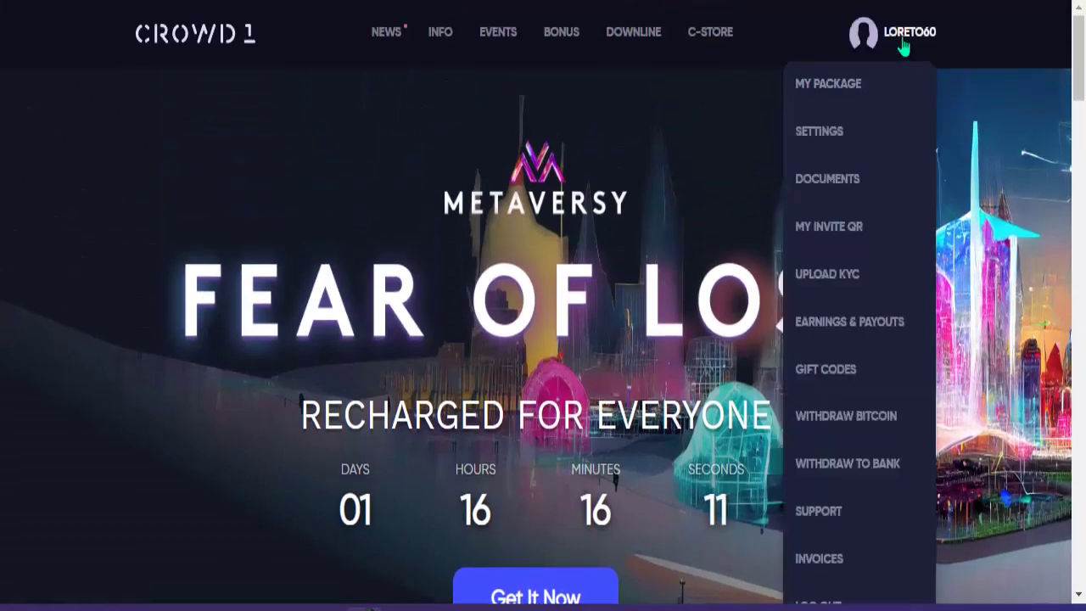
click(875, 415)
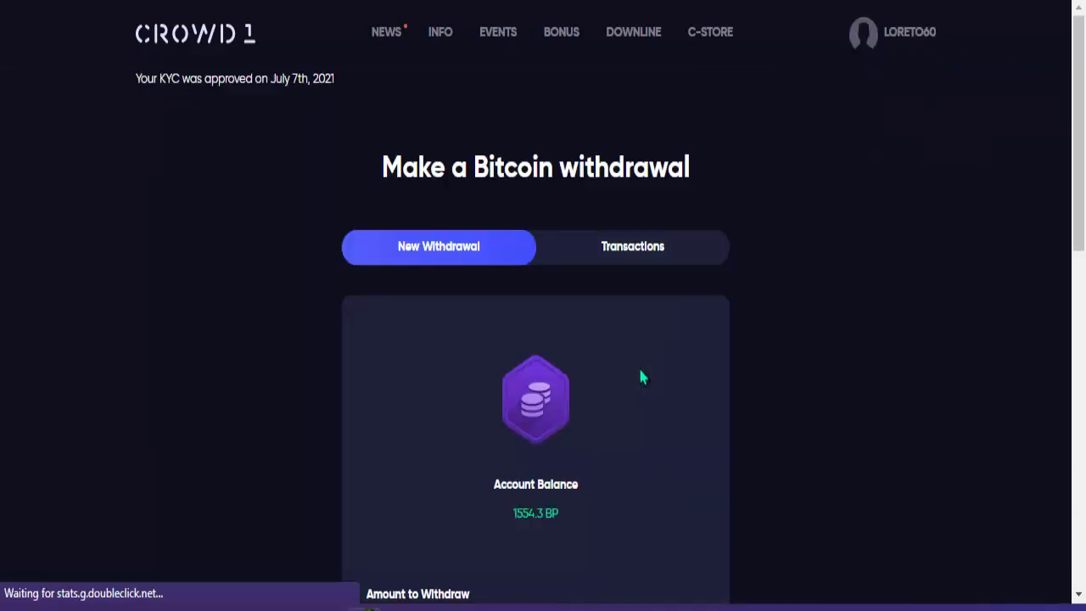
scroll(407, 352, down, 4)
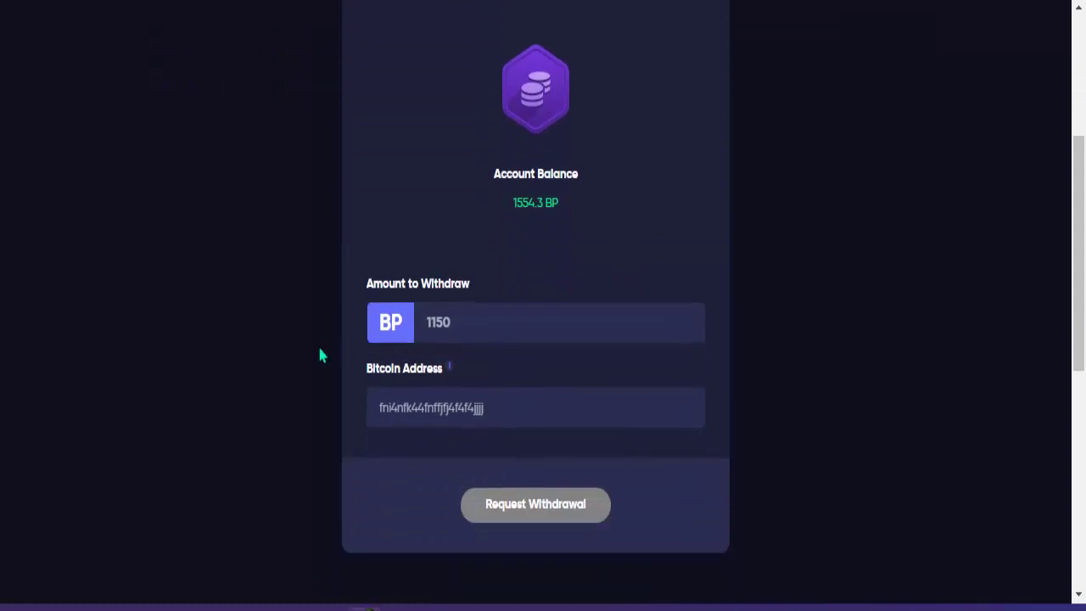
- Request a Bitcoin withdrawal of 1554 BP to the copied Bitcoin wallet address
drag(502, 217, 567, 223)
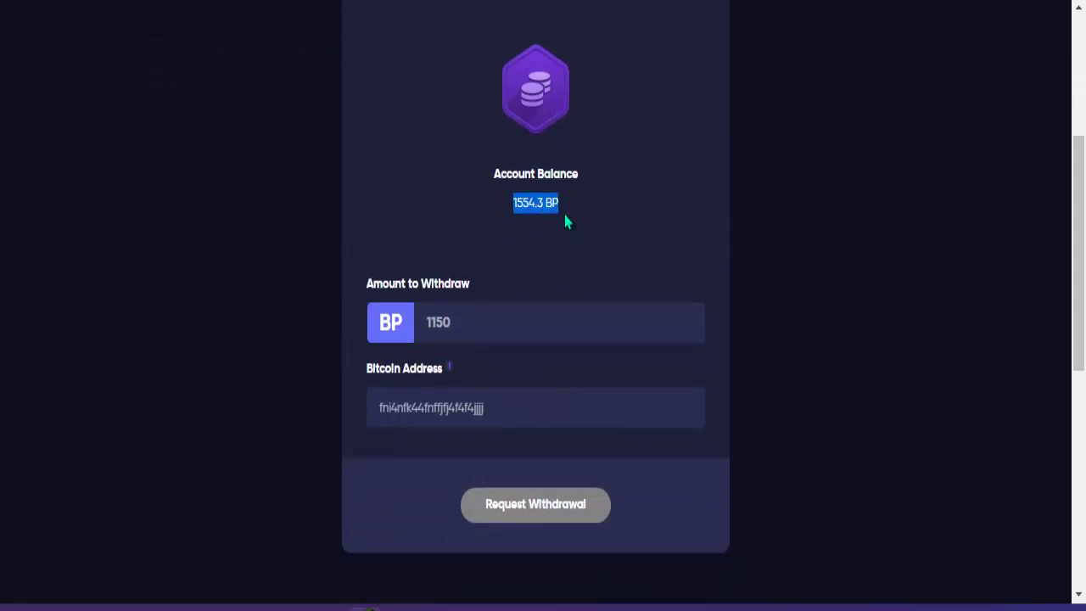
click(427, 320)
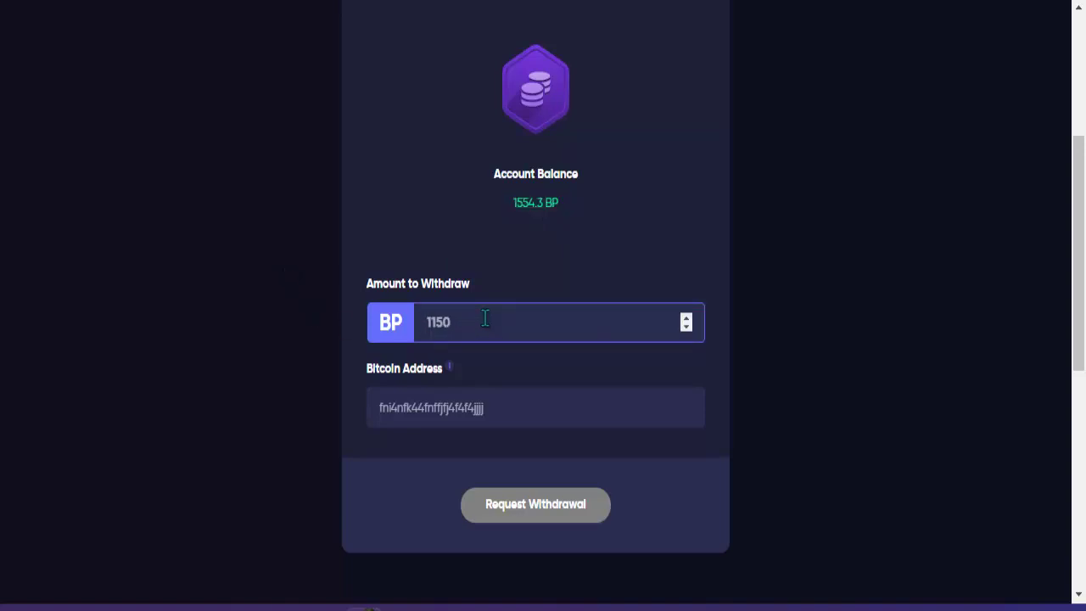
text(1554)
click(400, 408)
right_click(401, 411)
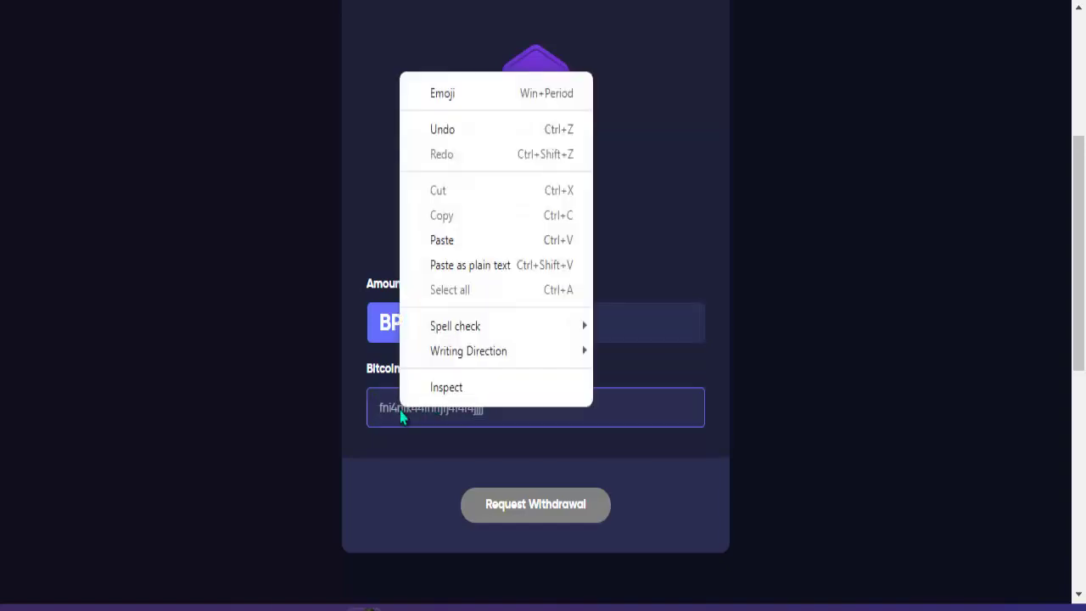
click(441, 244)
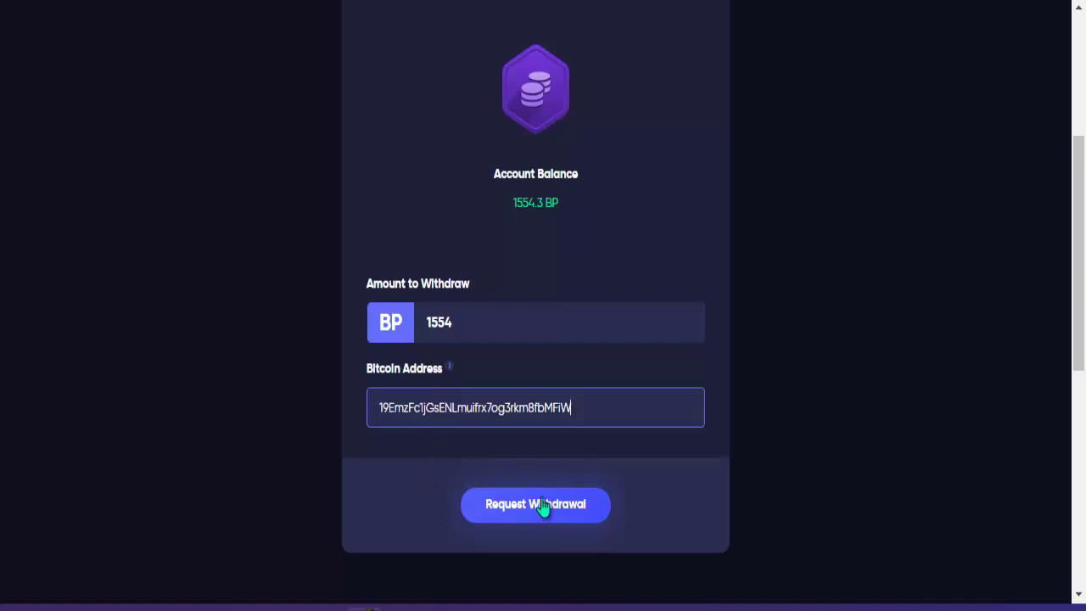
click(540, 509)
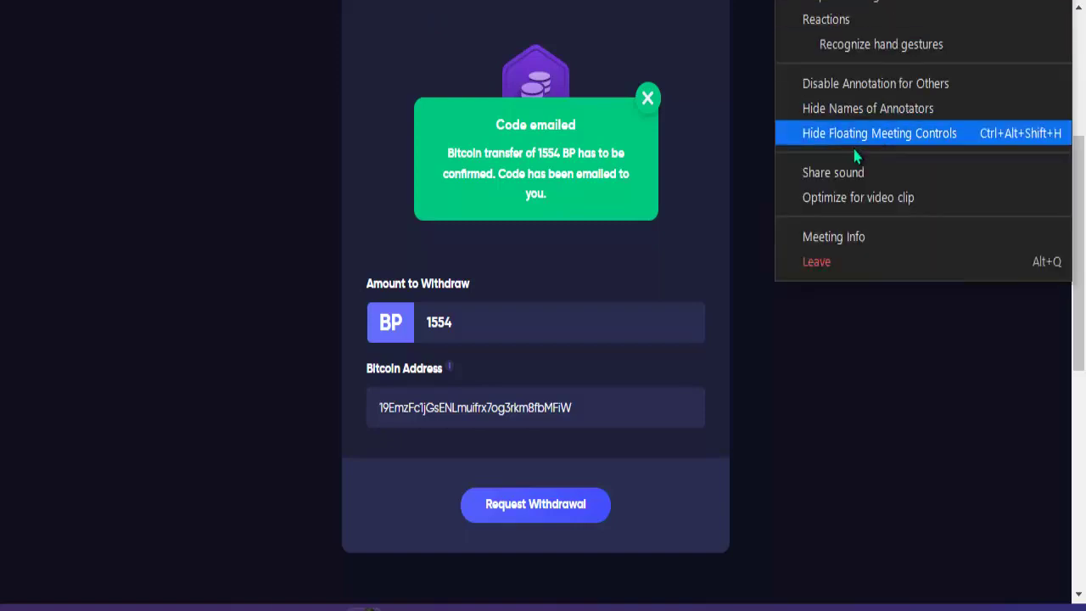
- Hide the floating meeting controls and switch to Gmail to check the inbox for the withdrawal code email
click(798, 138)
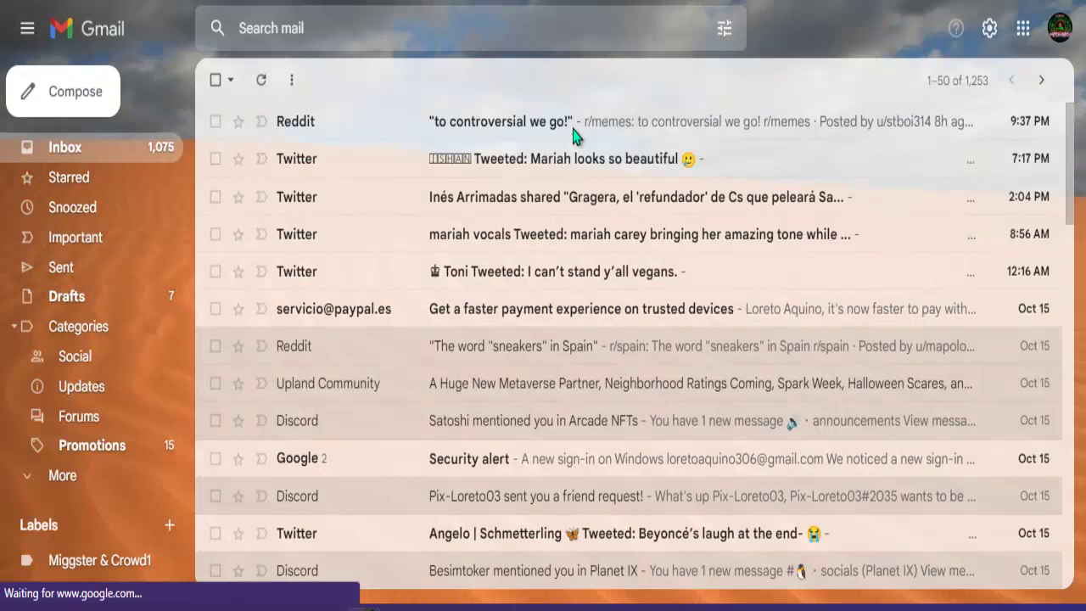
click(263, 84)
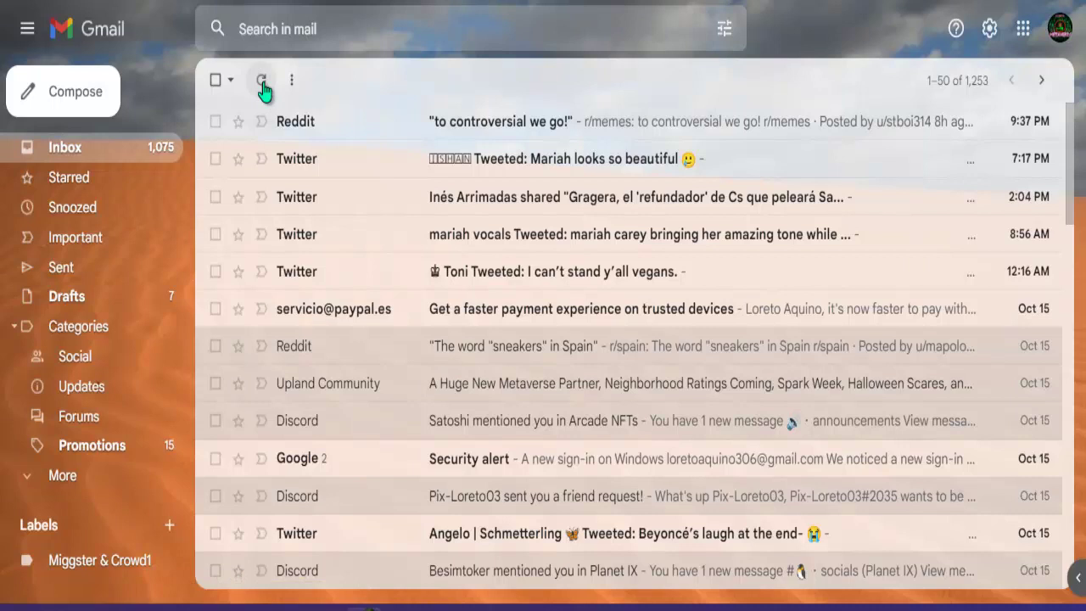
click(262, 84)
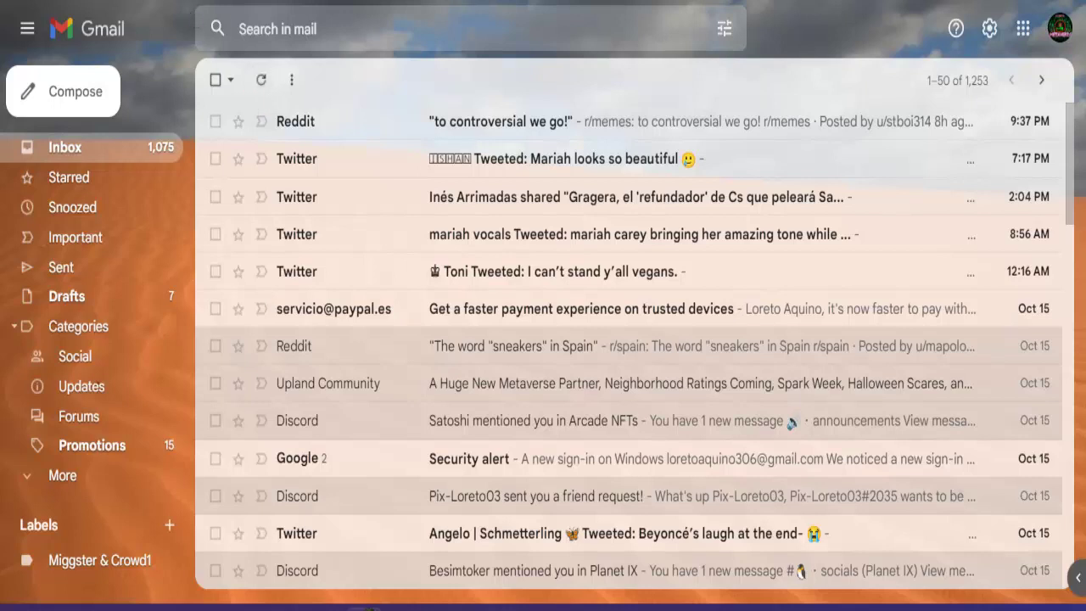
key(F5)
click(1066, 34)
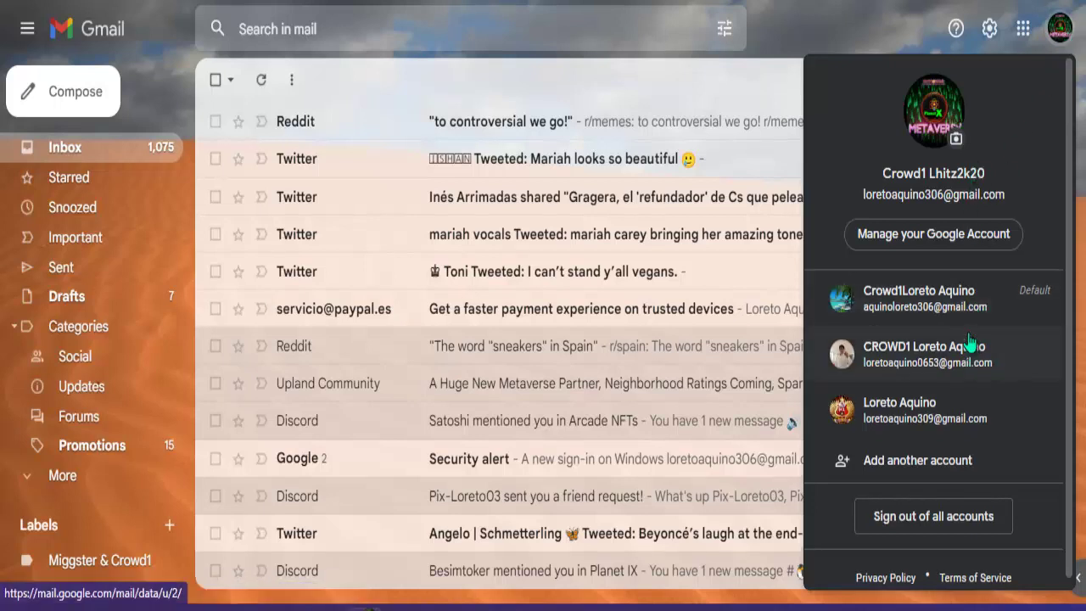
click(804, 49)
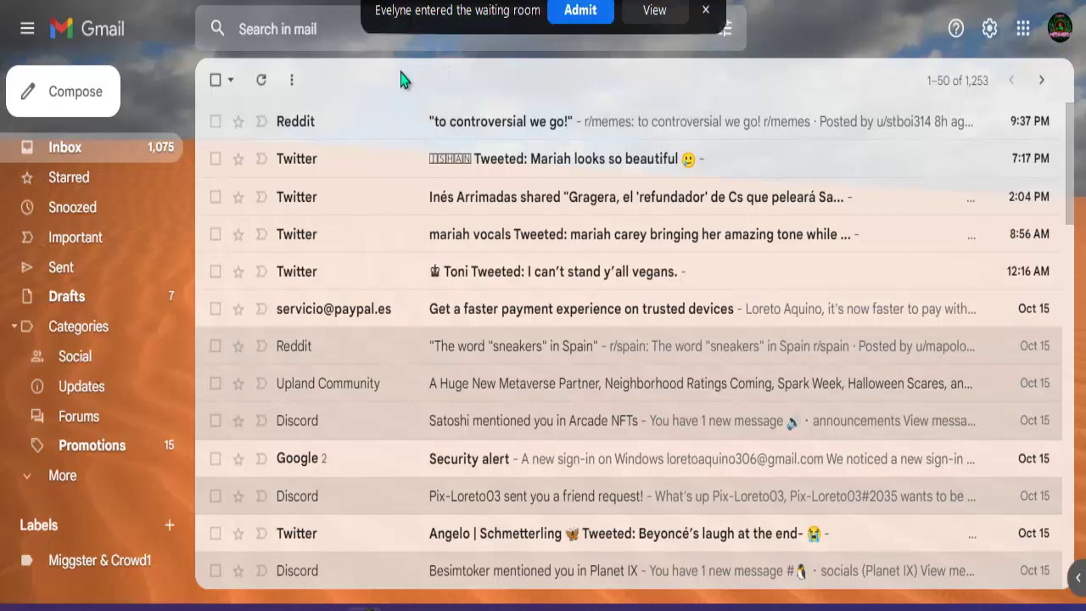
- Admit the participant from the meeting waiting room
click(578, 15)
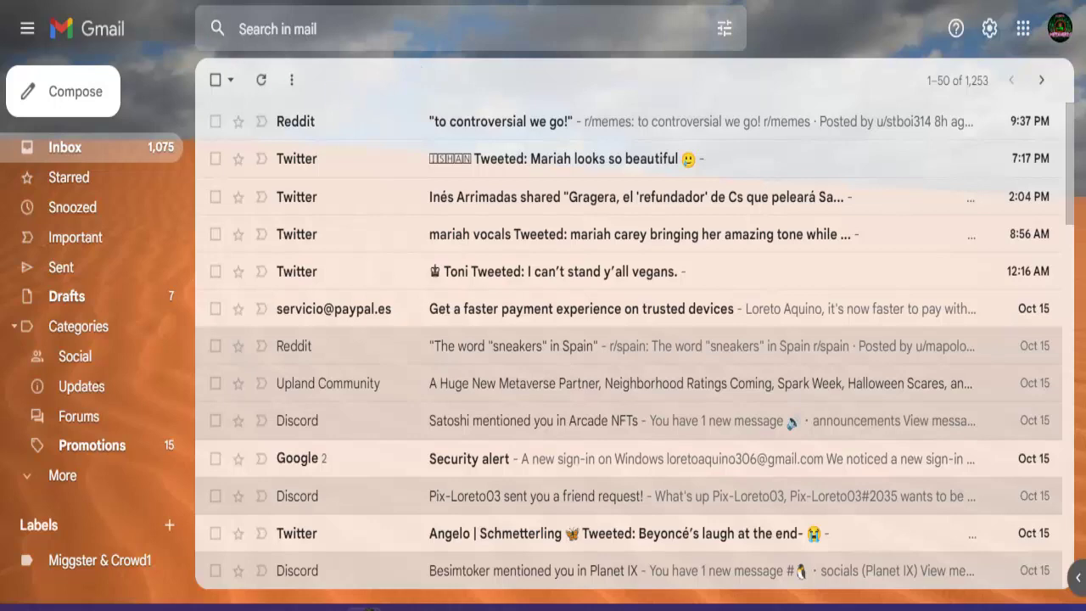
- Switch back to Crowd1, show the Bitcoin withdrawal transactions and dismiss the code notification
click(207, 2)
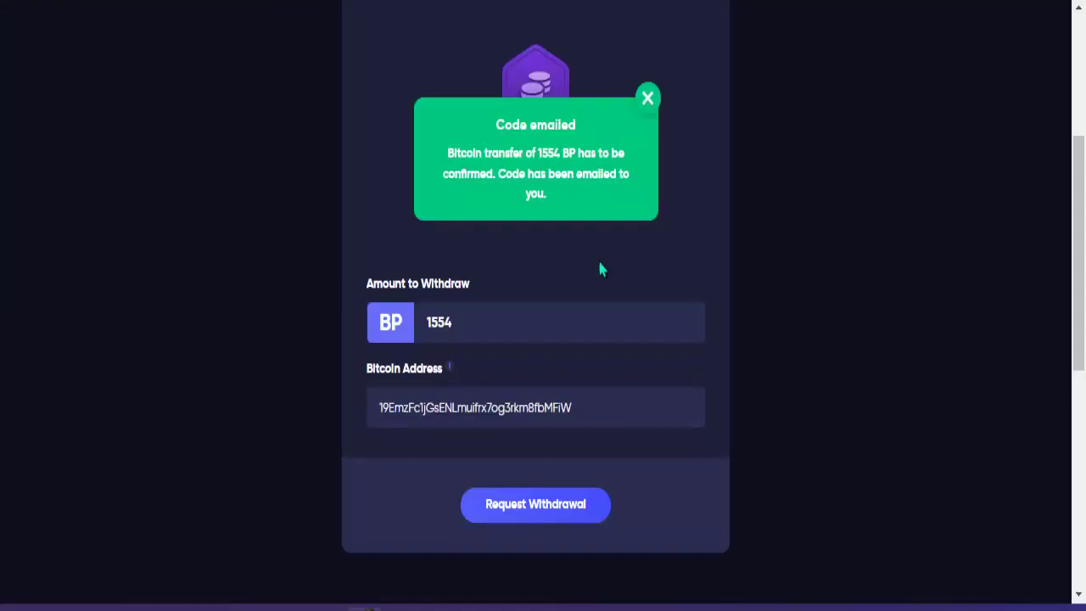
scroll(600, 269, up, 4)
click(634, 248)
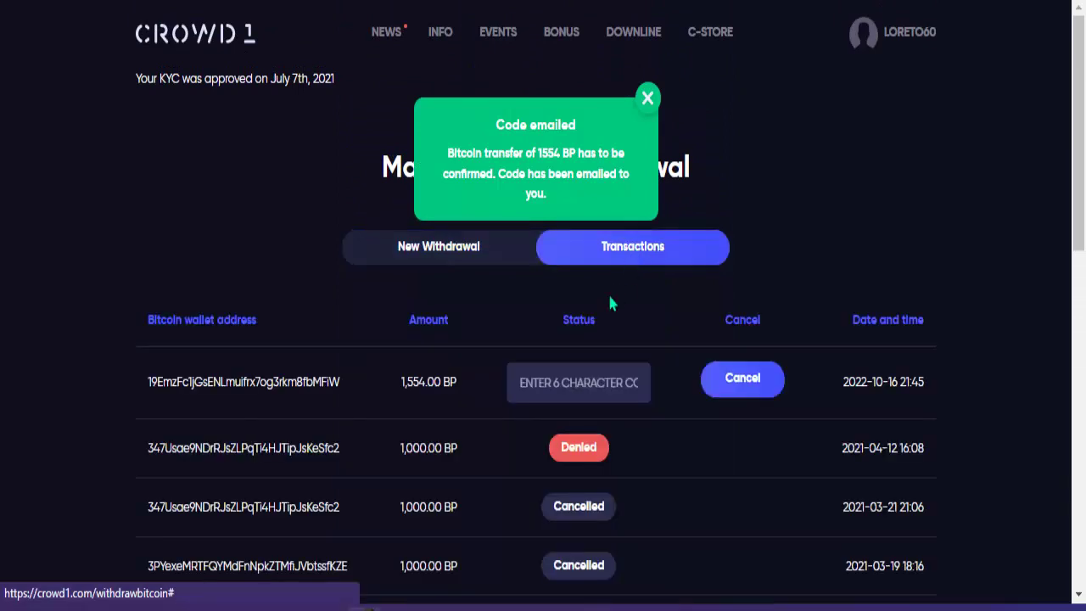
scroll(604, 310, down, 1)
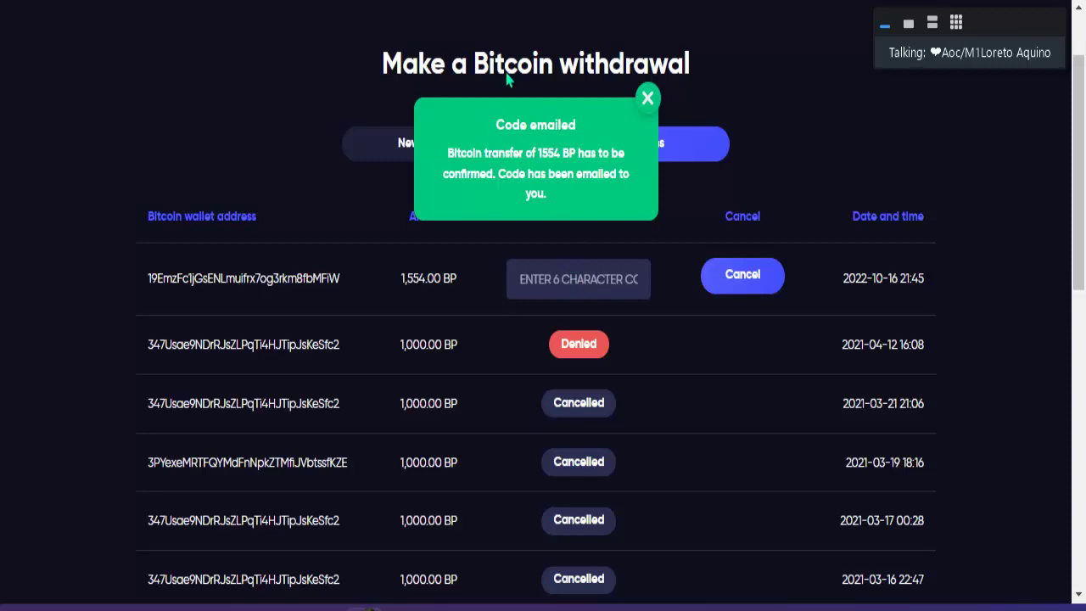
click(648, 101)
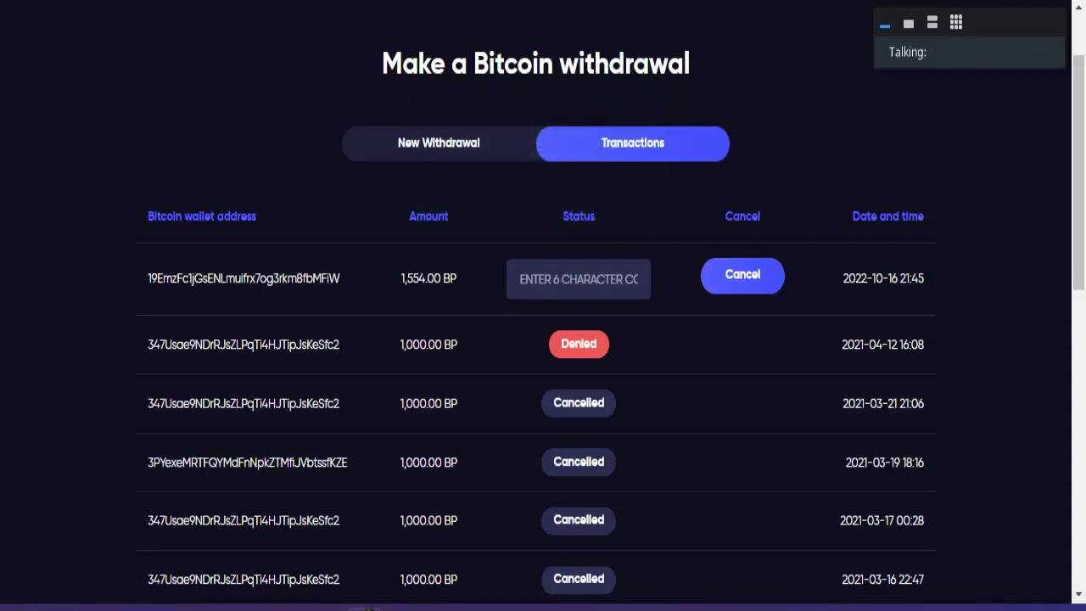
- Hide the floating meeting controls, switch to Gmail and open the new Confirm BTC withdrawal email from Crowd1
click(811, 158)
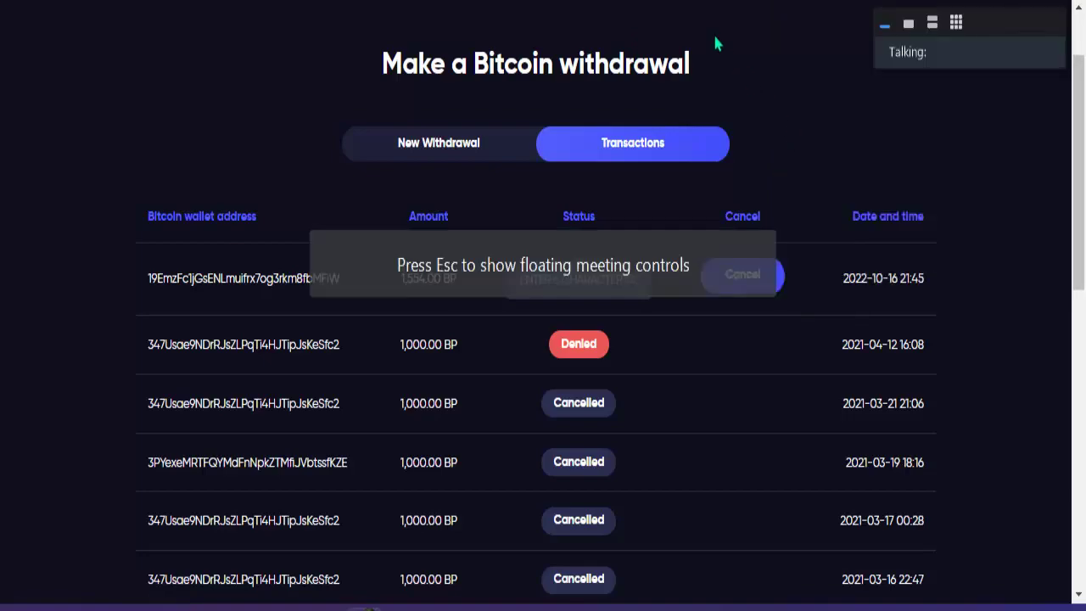
key(alt+Tab)
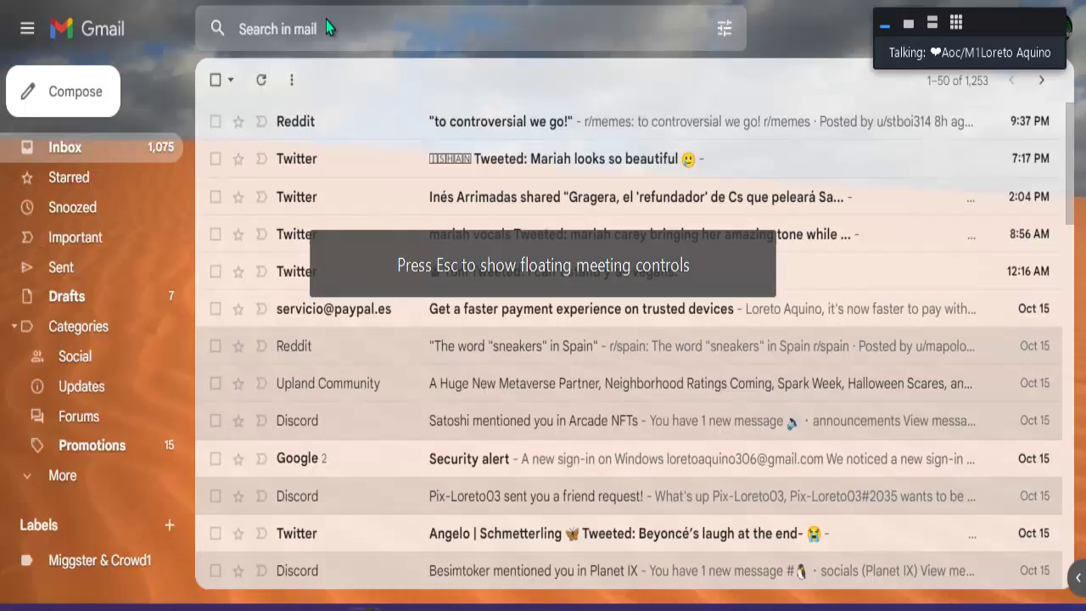
click(262, 80)
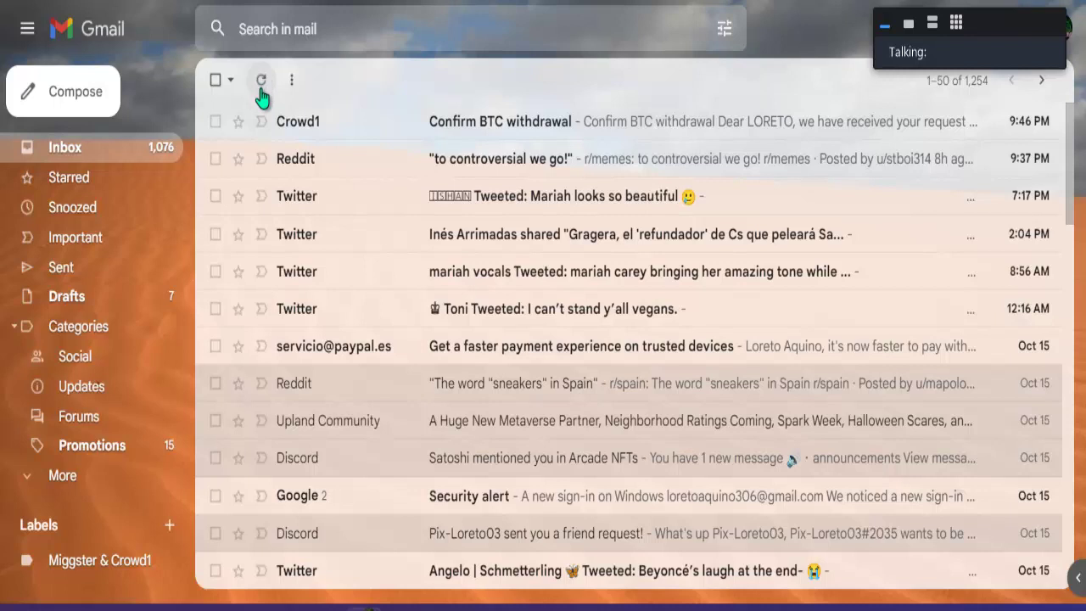
click(553, 128)
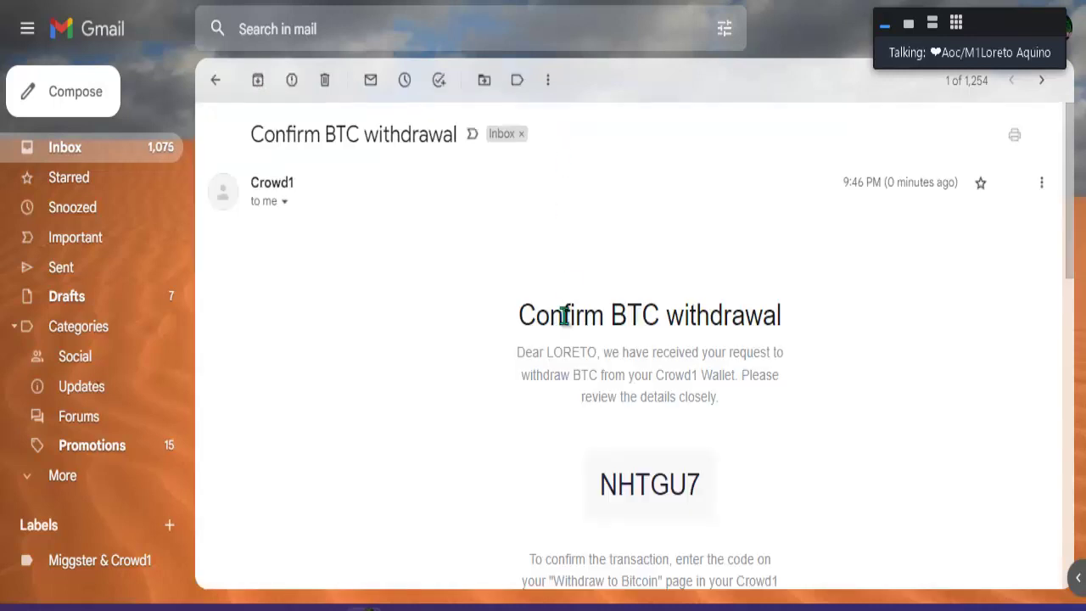
- Copy the withdrawal verification code from the Crowd1 email
scroll(563, 315, down, 2)
scroll(716, 412, down, 1)
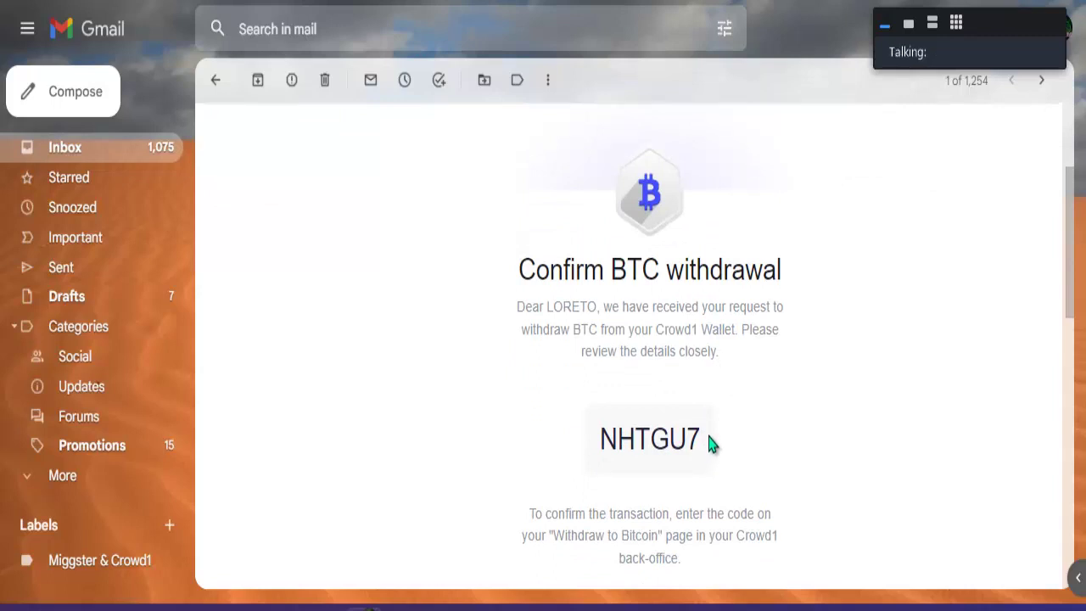
drag(704, 442, 608, 449)
right_click(637, 440)
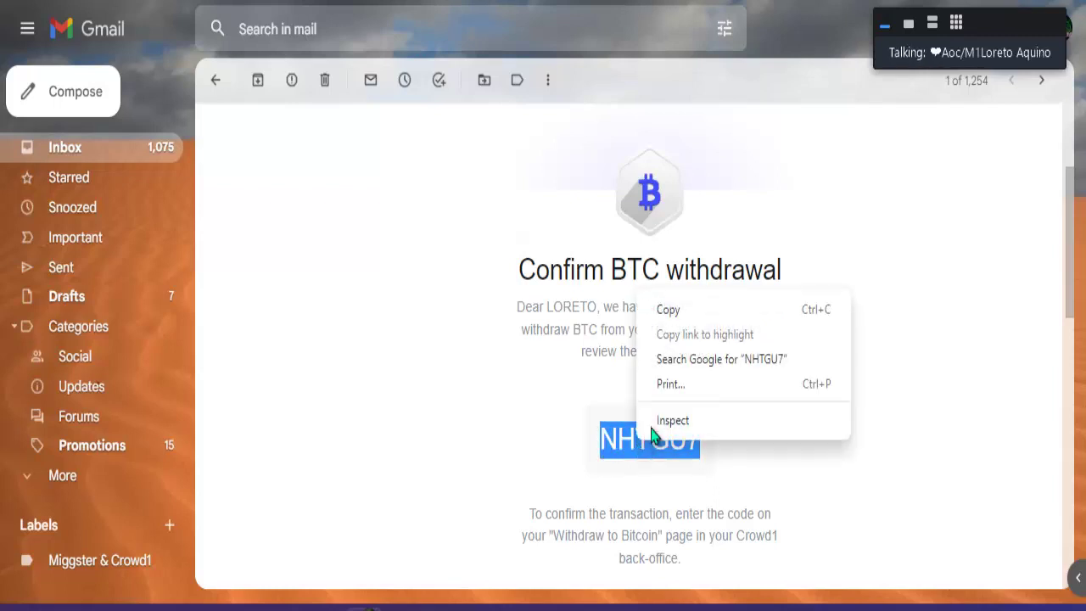
click(670, 308)
- Switch back to Crowd1 and paste the copied verification code into the status field of the 1,554.00 BP Bitcoin withdrawal
key(ctrl+Tab)
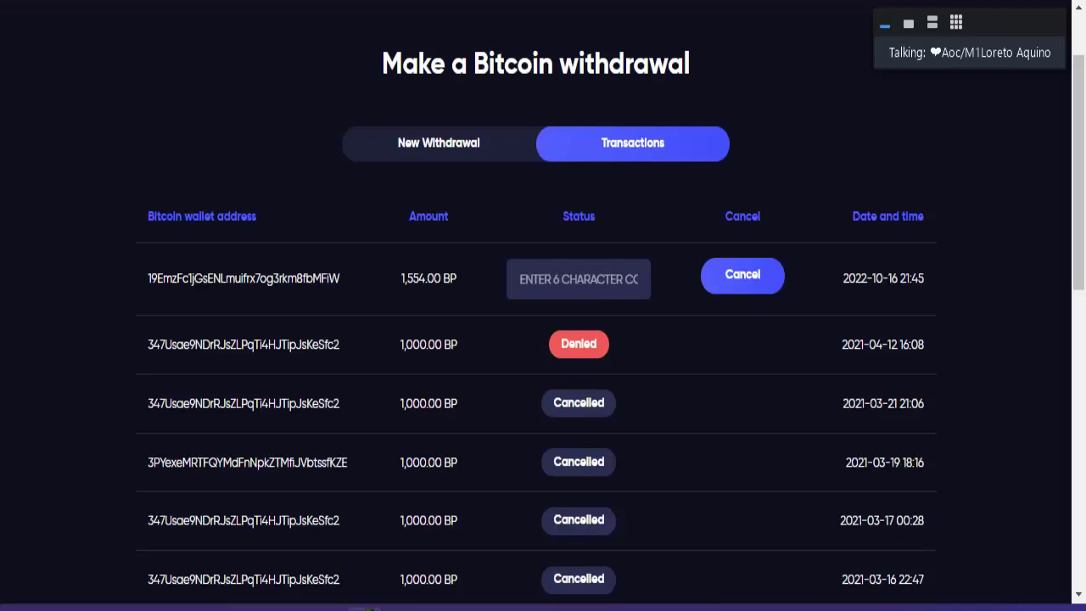
scroll(628, 229, down, 1)
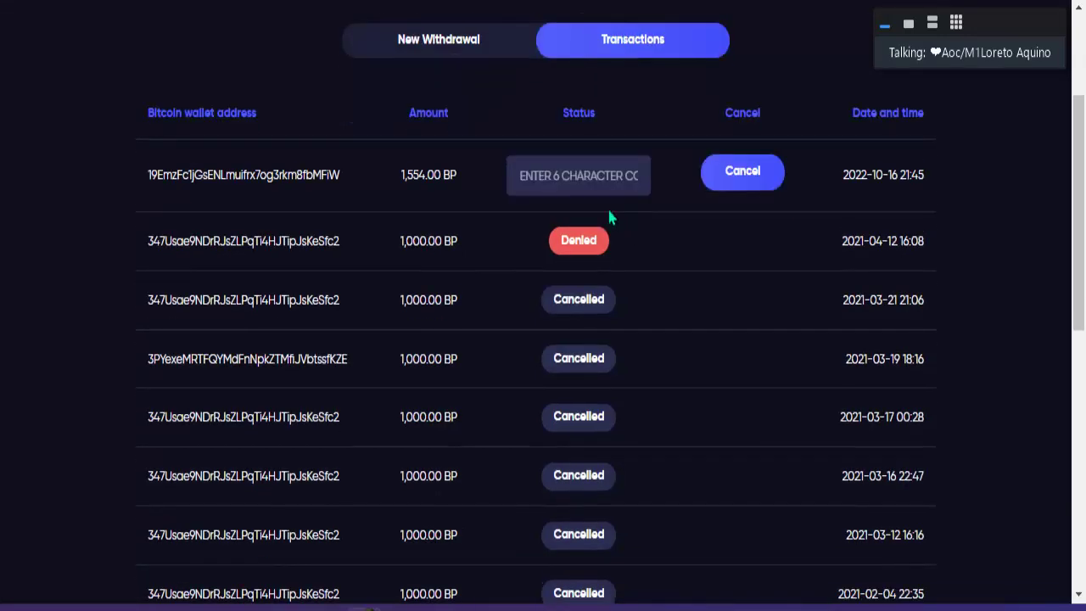
scroll(610, 209, up, 1)
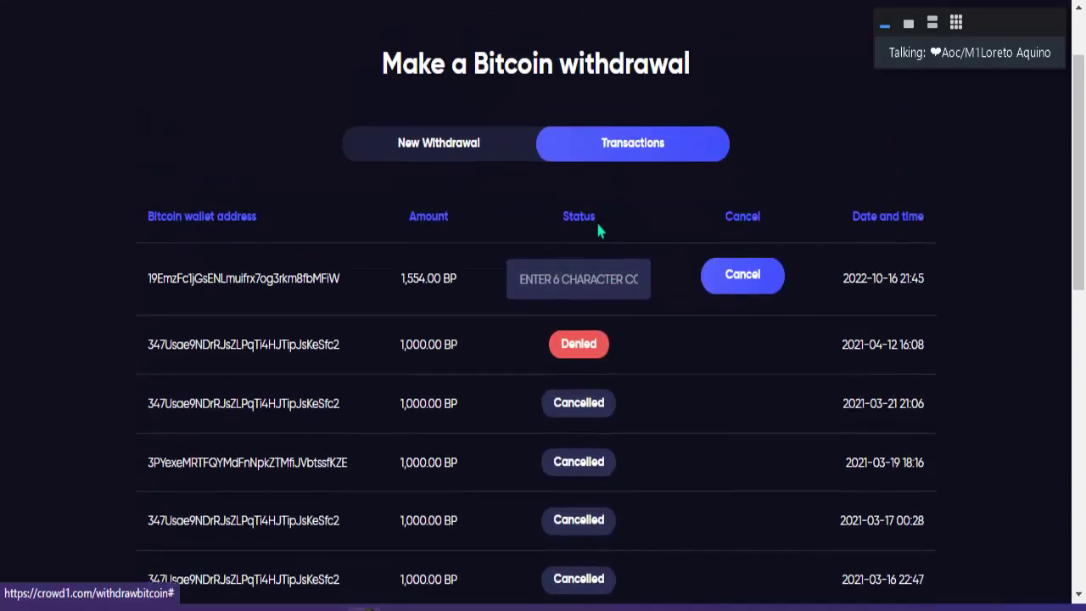
right_click(554, 284)
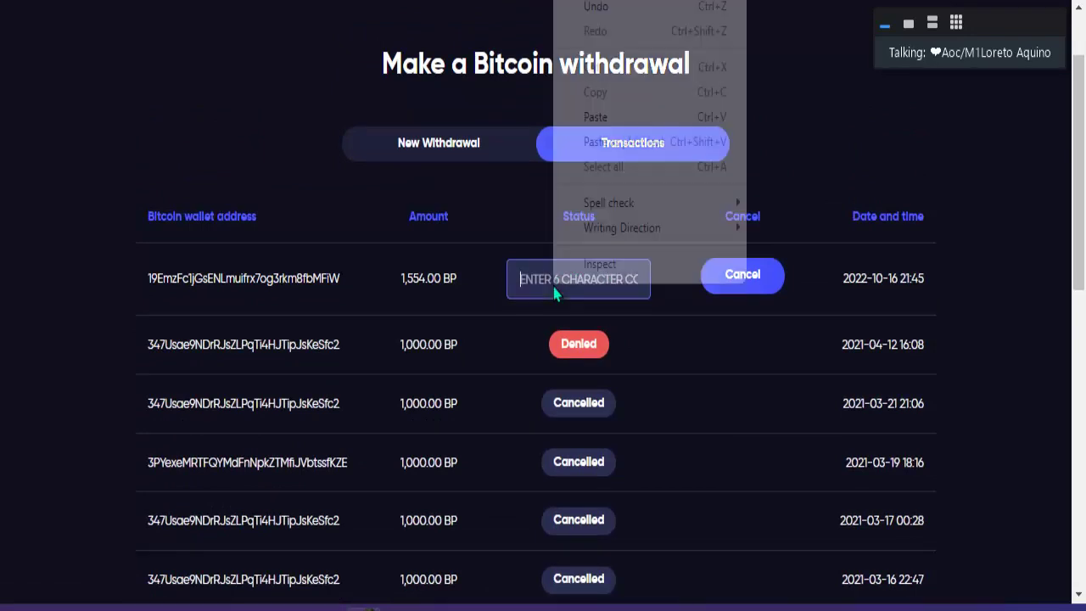
click(604, 121)
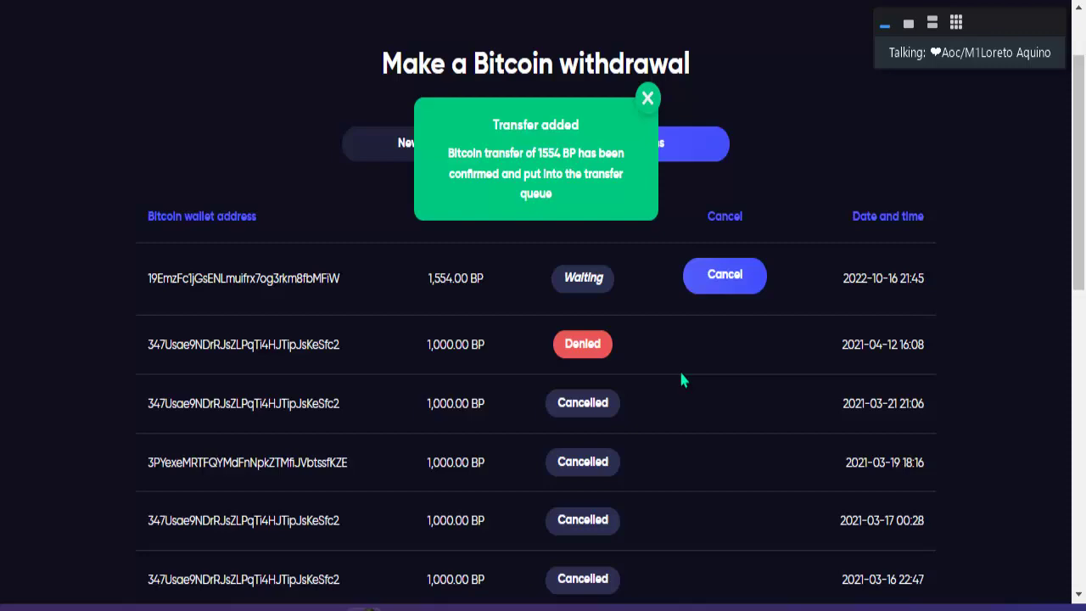
- Dismiss the transfer notification and look through the whole list of Bitcoin withdrawal transactions
scroll(682, 379, up, 1)
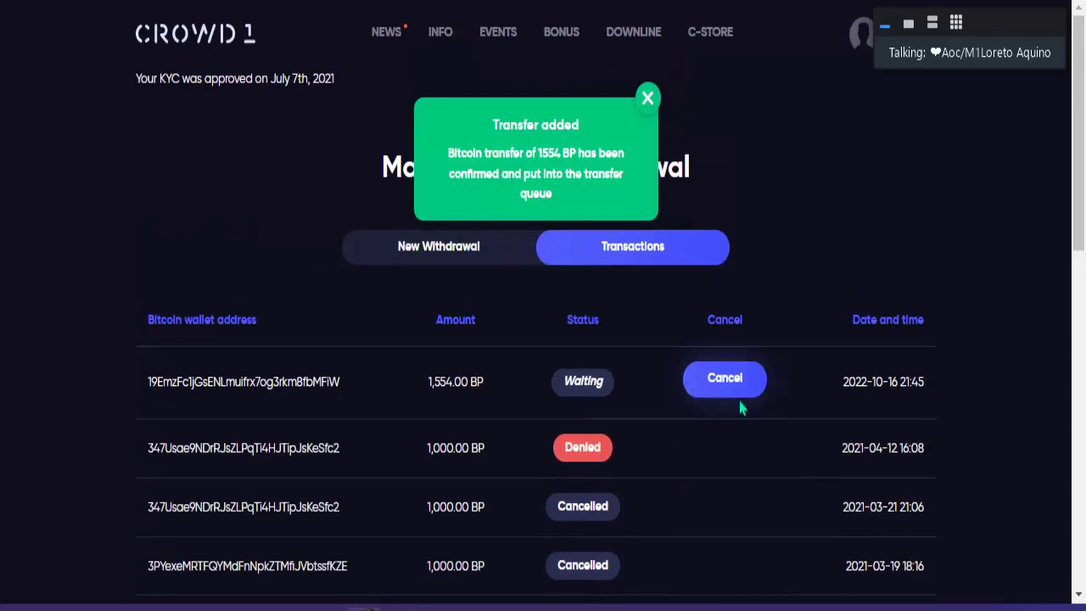
scroll(621, 448, down, 1)
scroll(452, 547, down, 1)
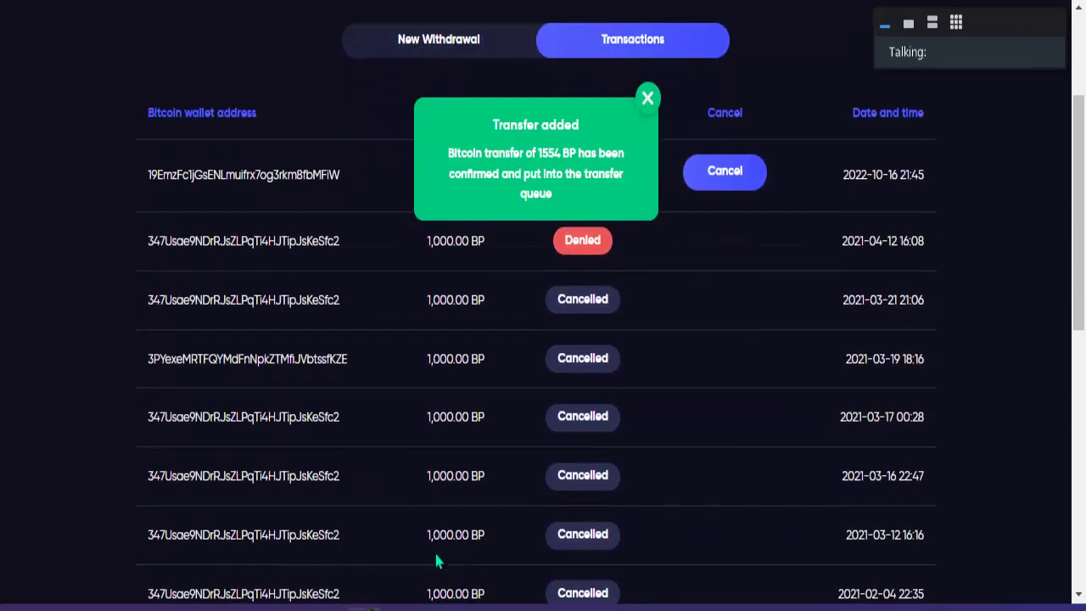
scroll(583, 321, down, 1)
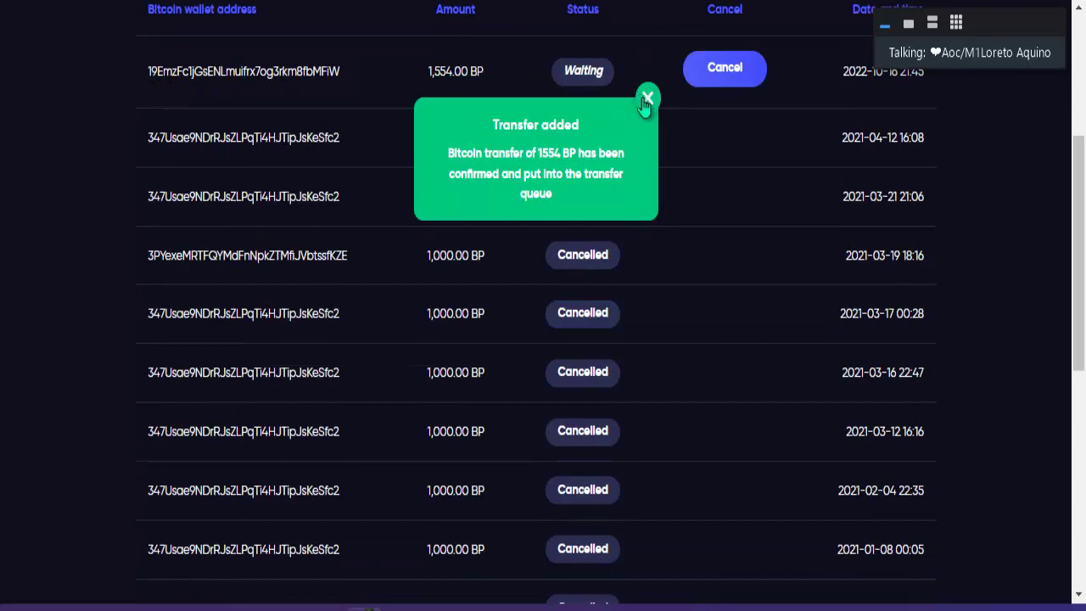
click(648, 98)
scroll(671, 275, up, 2)
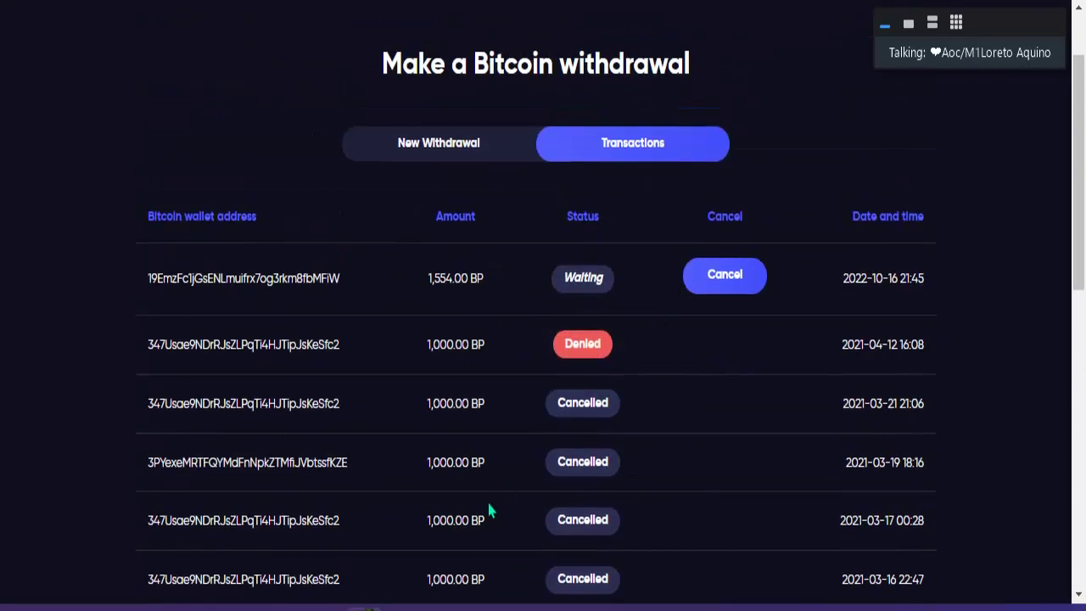
scroll(486, 510, down, 2)
scroll(488, 511, down, 4)
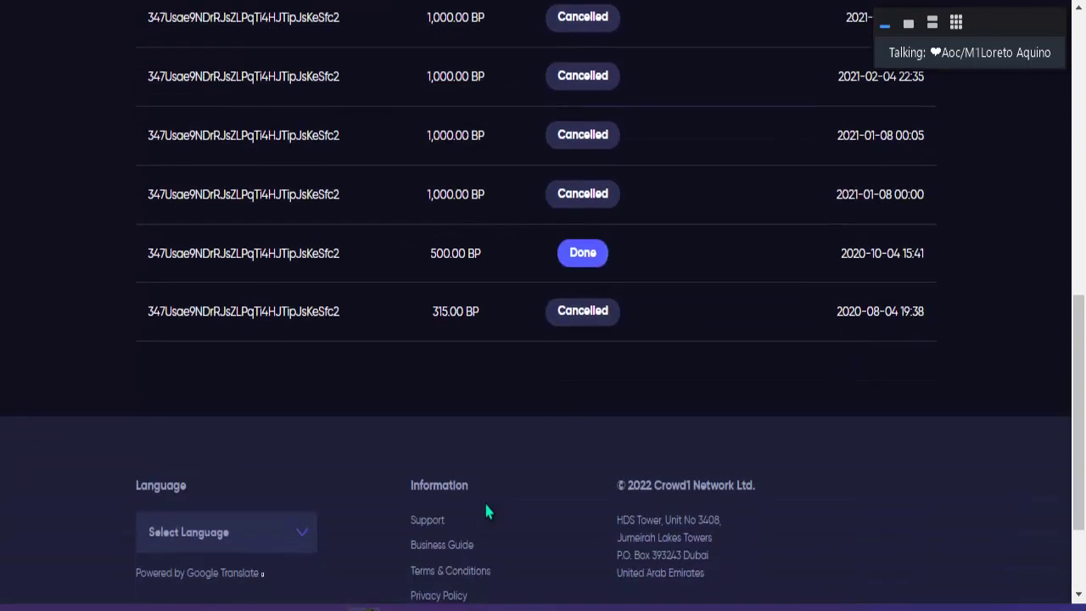
scroll(670, 395, up, 7)
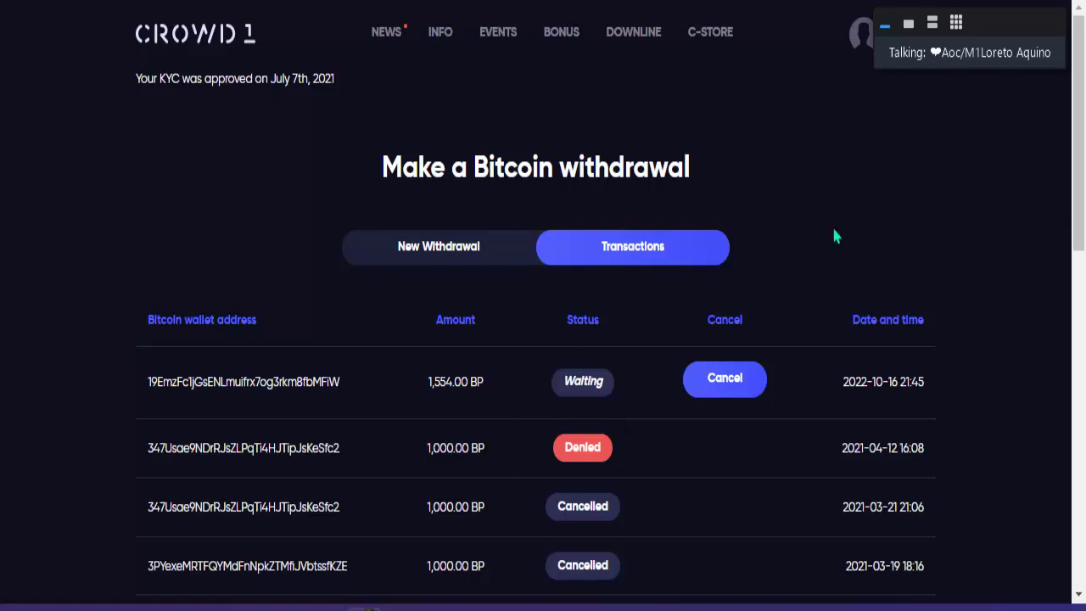
- Switch to Binance, open the Fiat and Spot wallet and view the BTC row under Crypto Balance
key(ctrl+Tab)
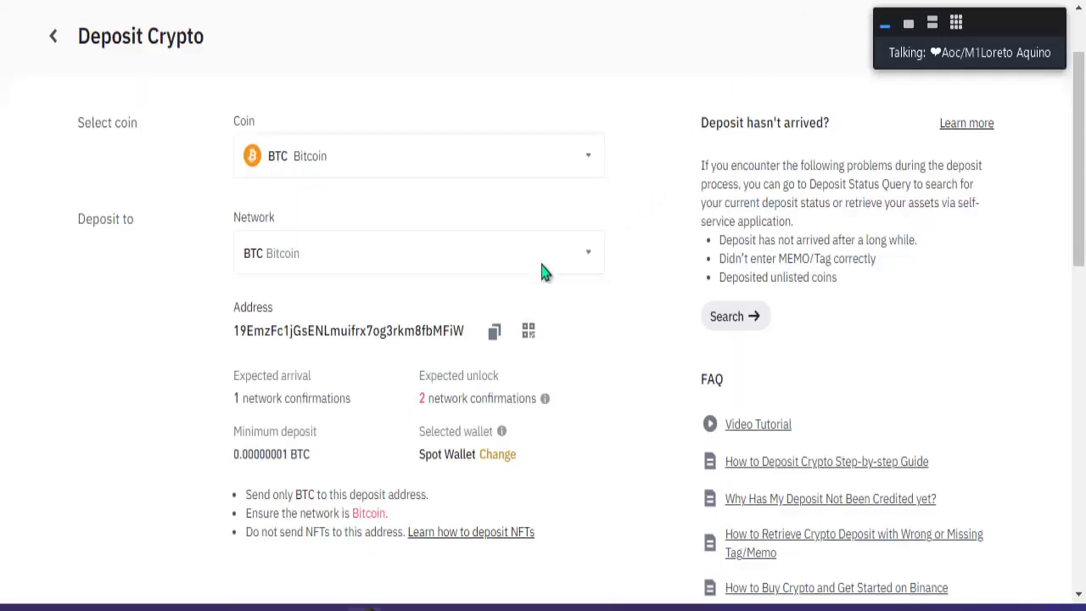
scroll(403, 243, up, 2)
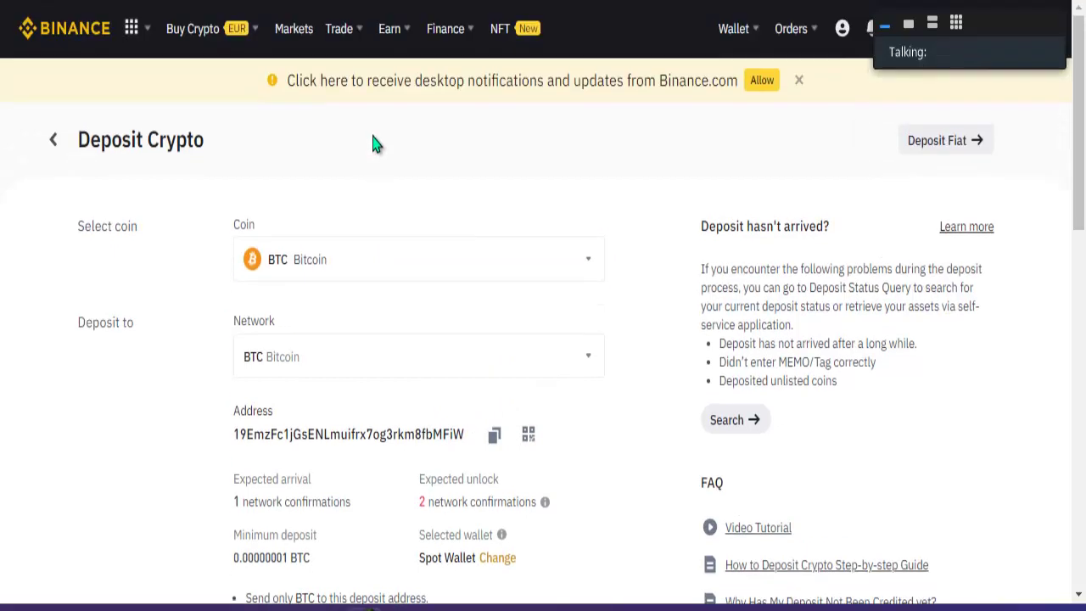
mouse_move(740, 49)
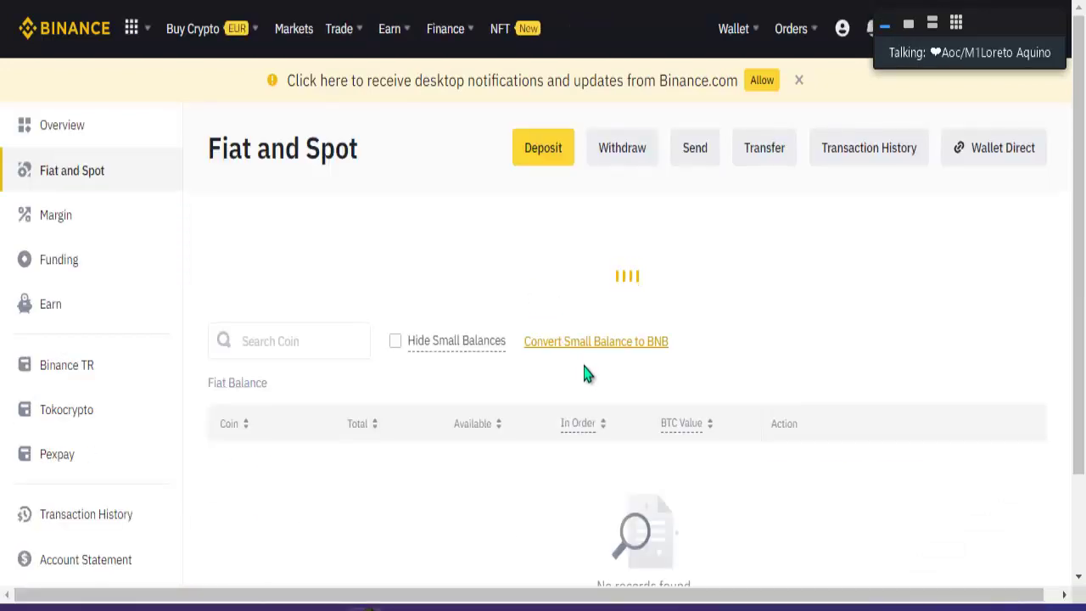
scroll(584, 374, down, 5)
scroll(584, 373, down, 2)
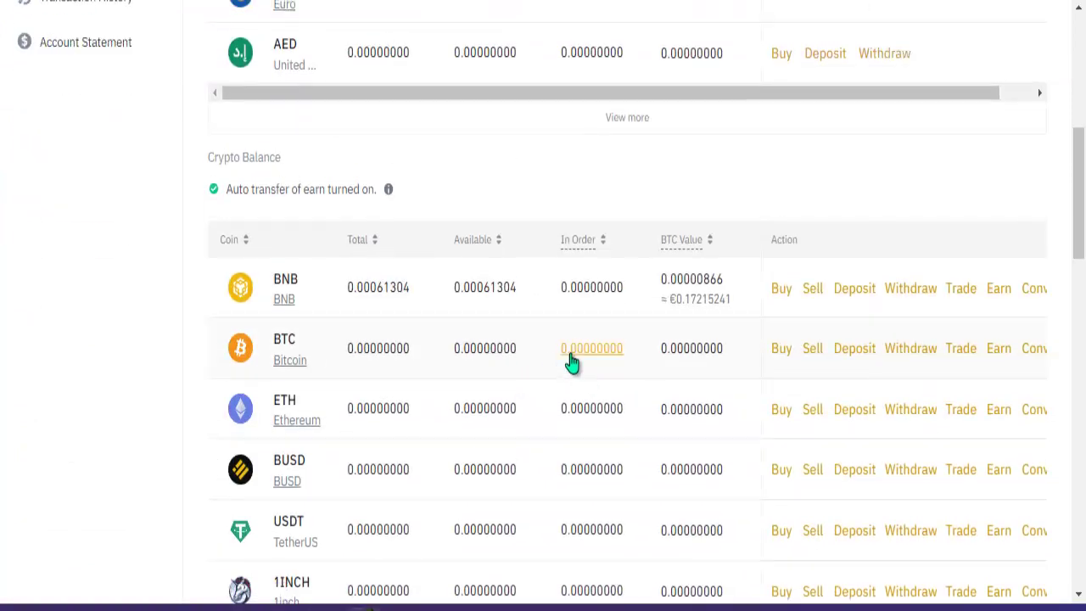
- Open the withdrawal form for BTC and examine its recipient address and network fields
click(910, 354)
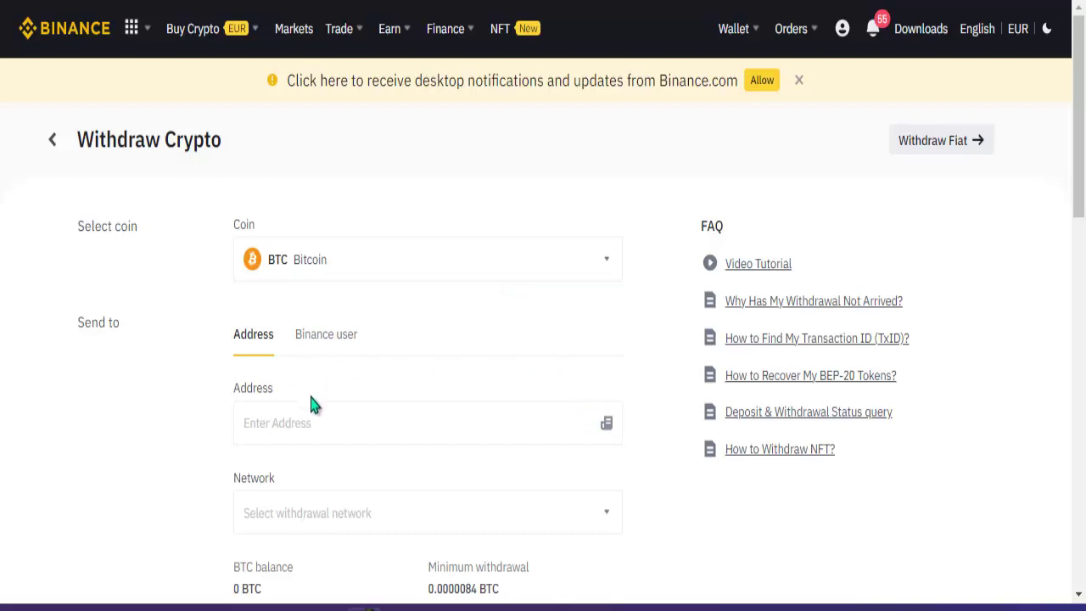
click(348, 421)
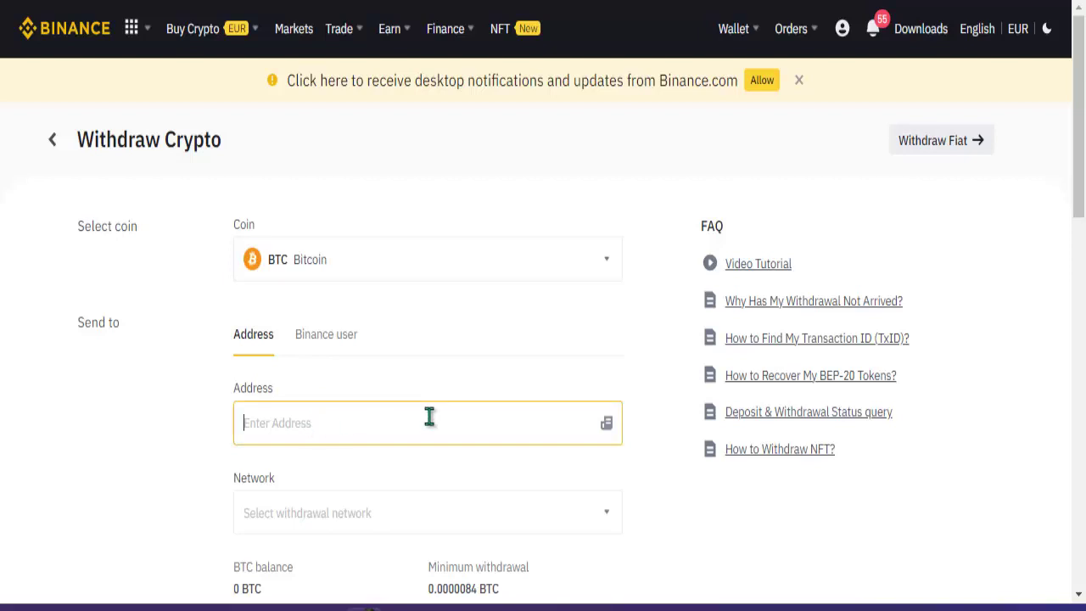
scroll(430, 418, down, 3)
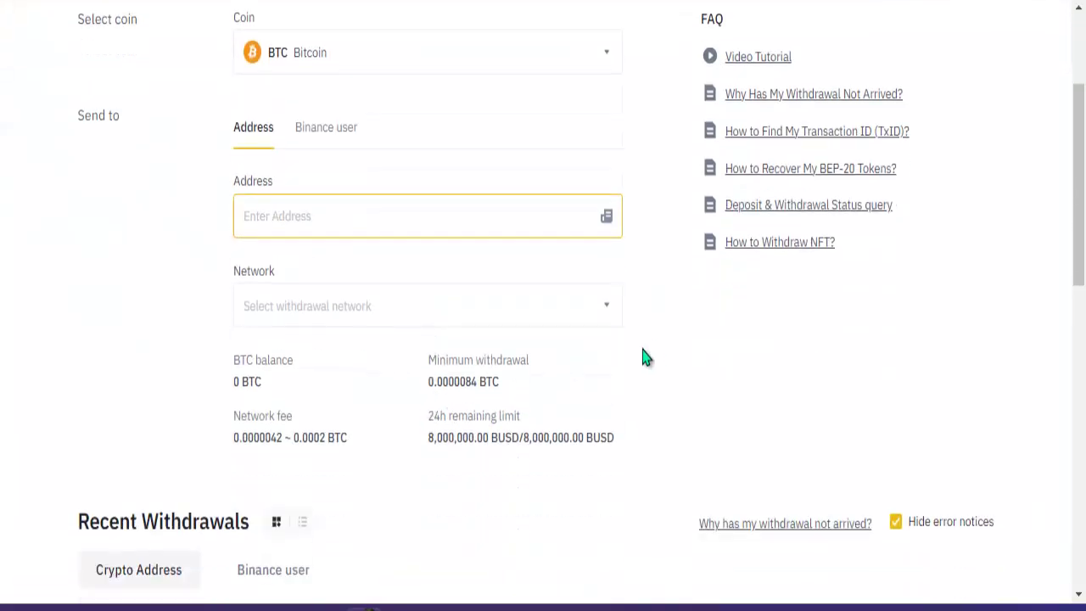
click(606, 307)
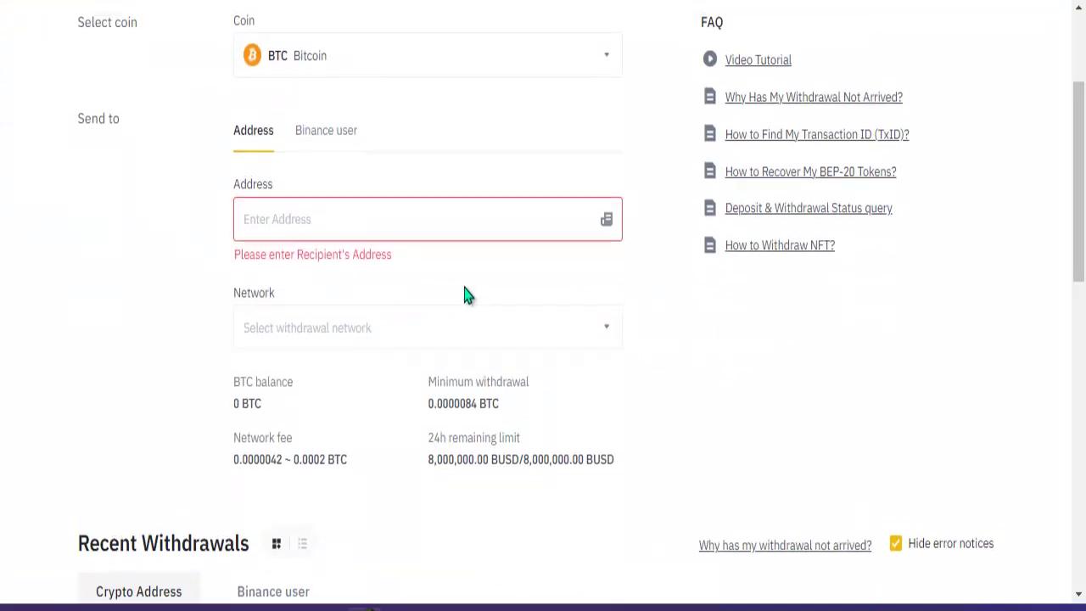
scroll(407, 314, up, 2)
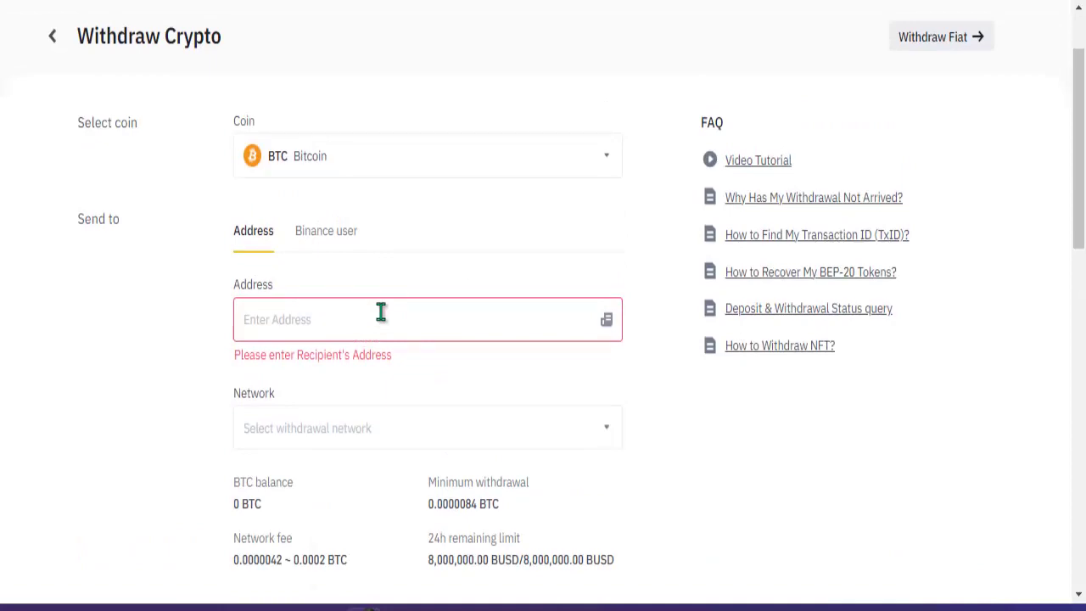
- View all the available BTC withdrawal networks with their fees and arrival times, and close the network selection without choosing one
click(412, 430)
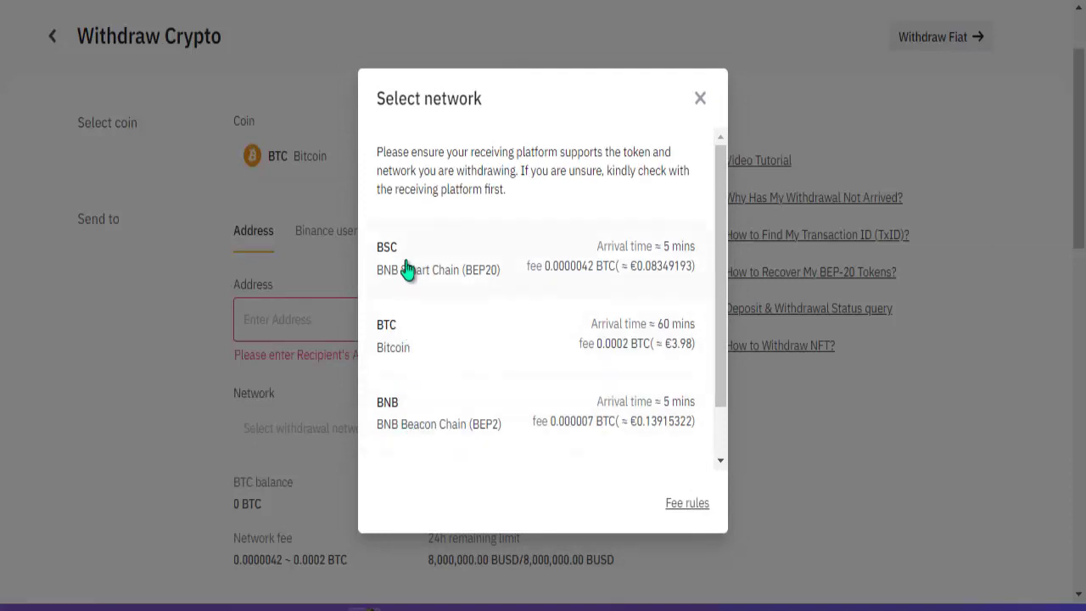
drag(723, 335, 725, 399)
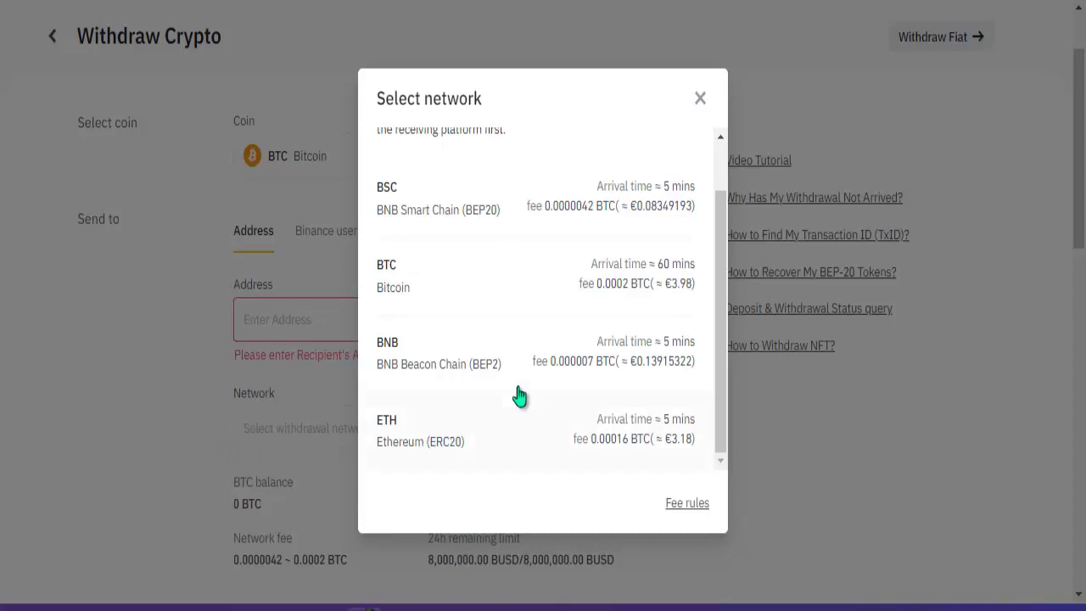
click(700, 98)
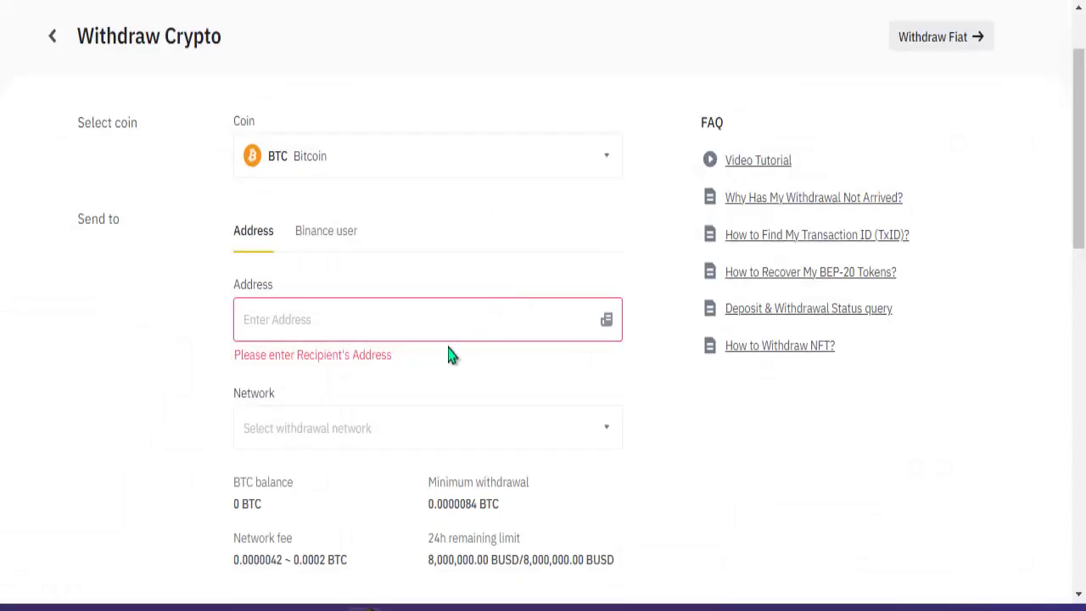
scroll(455, 387, up, 2)
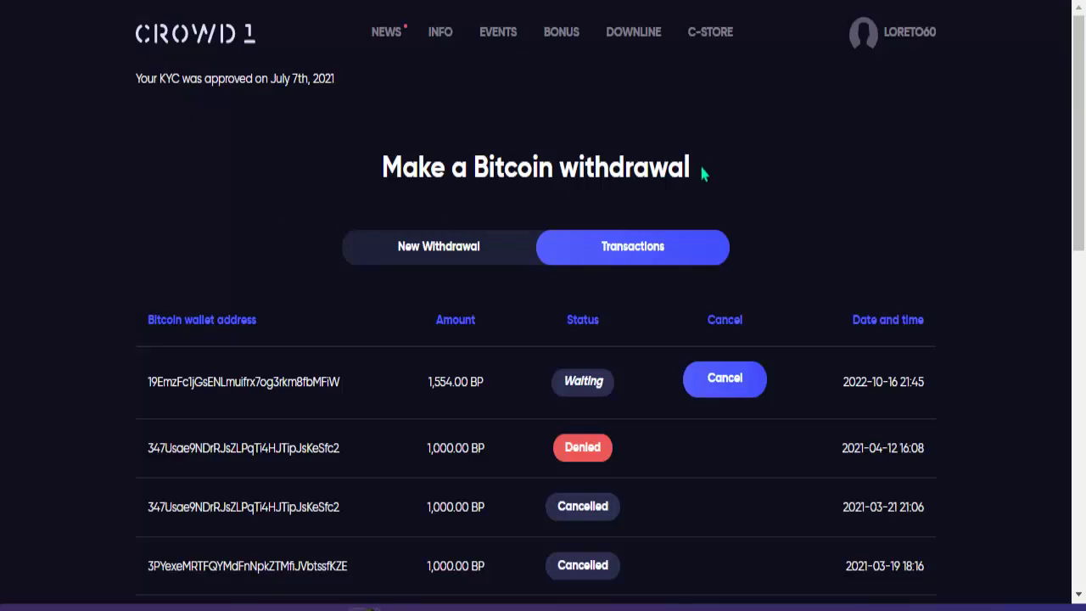
- Open the Crowd1 home page and check the Account Balance card on the dashboard
click(168, 36)
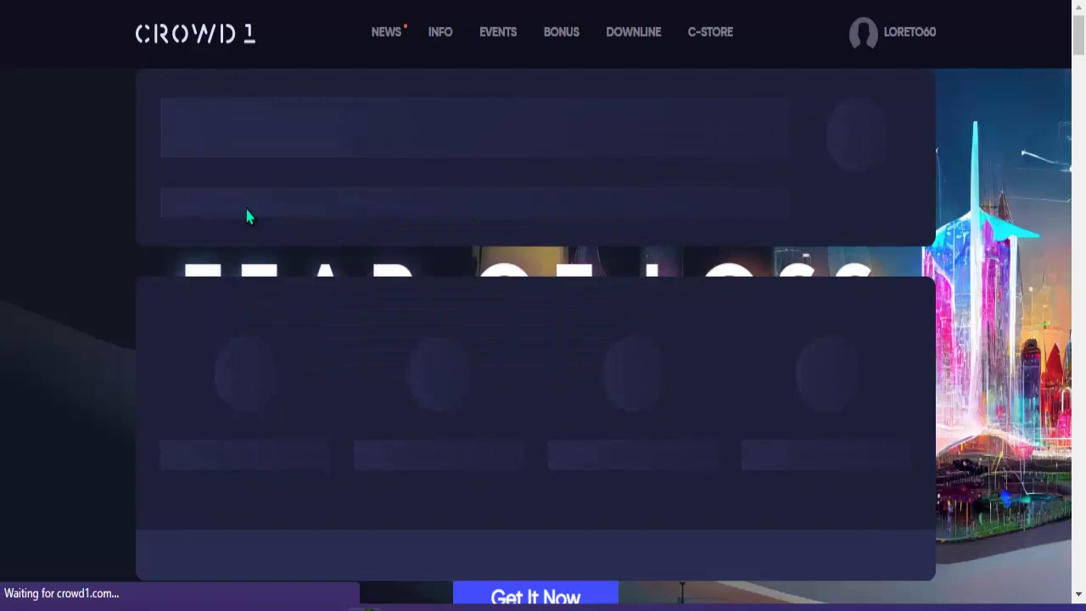
scroll(288, 257, down, 3)
scroll(298, 265, down, 3)
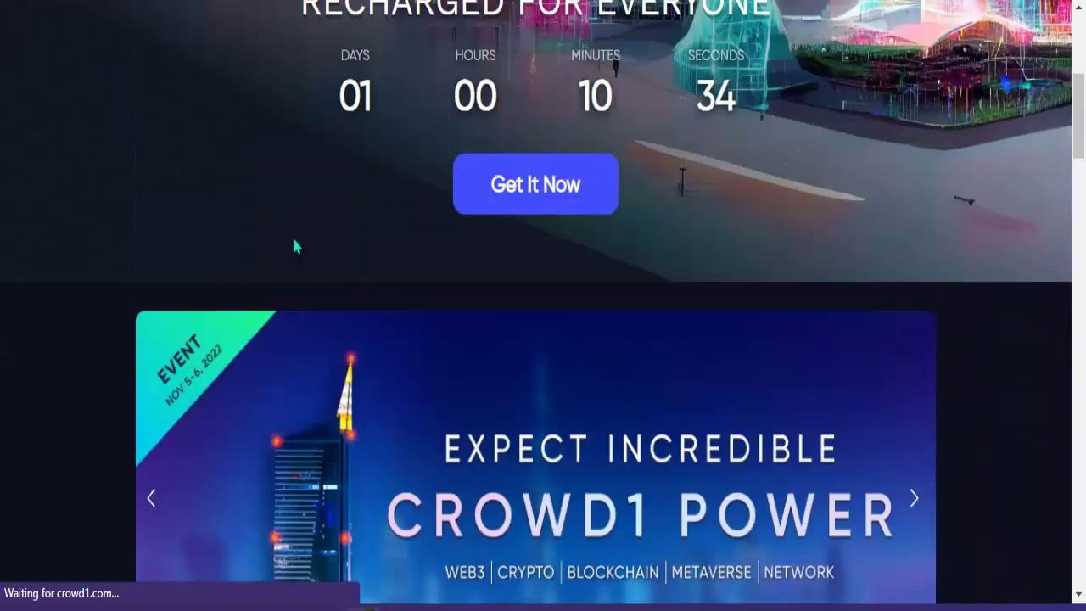
scroll(296, 241, down, 10)
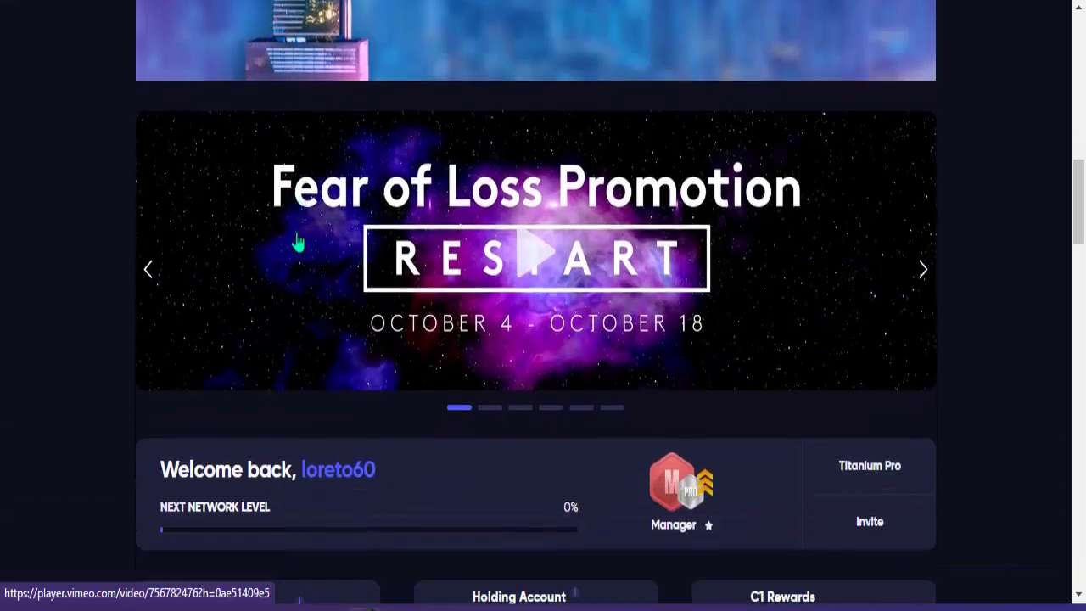
scroll(297, 242, down, 2)
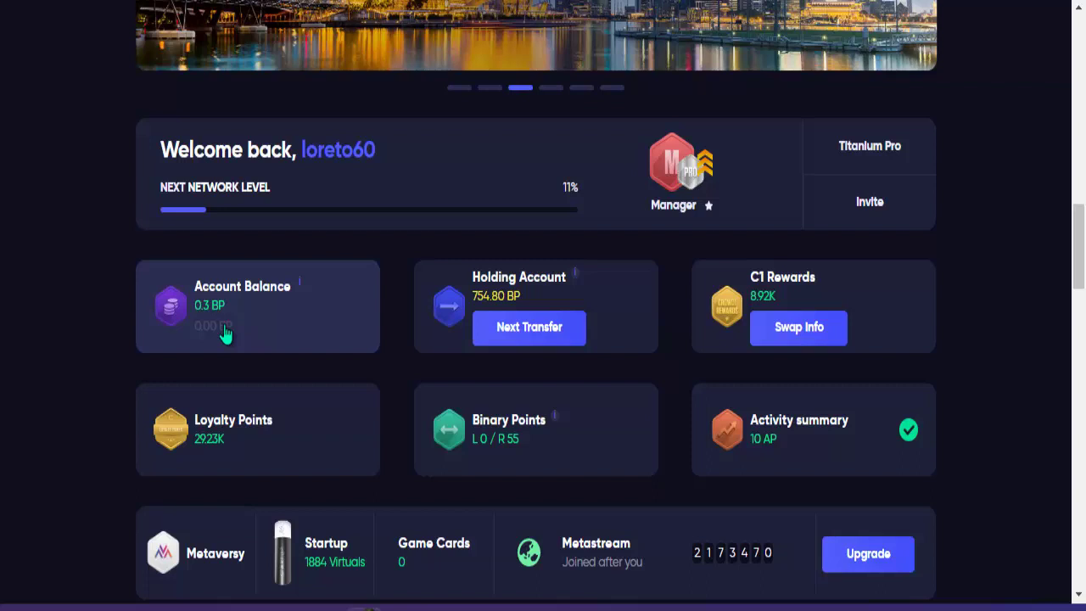
scroll(249, 331, down, 1)
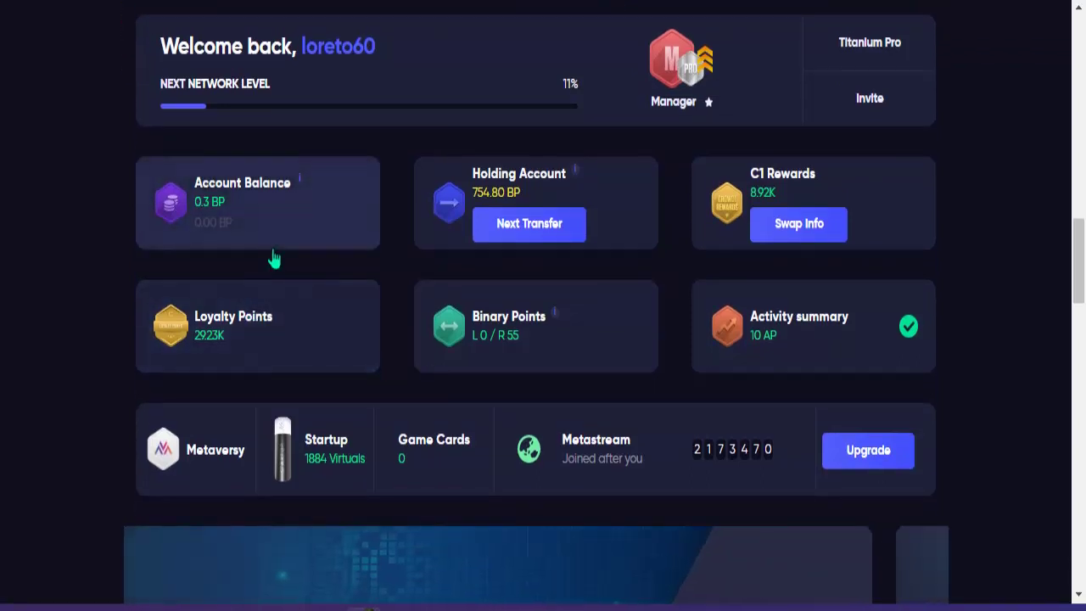
scroll(281, 240, up, 1)
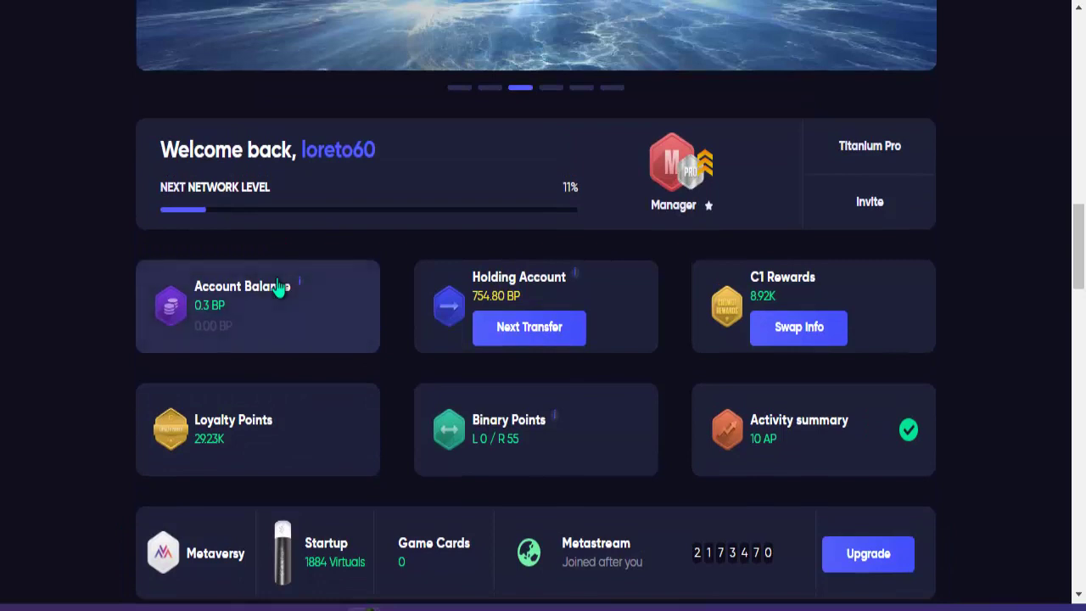